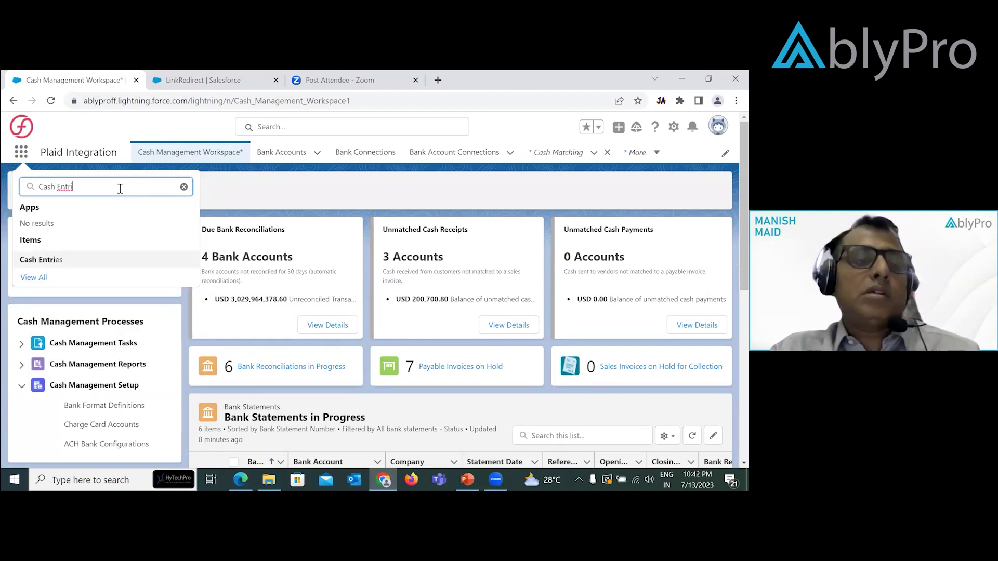
Step: Open the Cash Entries list and review the header and line items of the first recently viewed entry
click(52, 262)
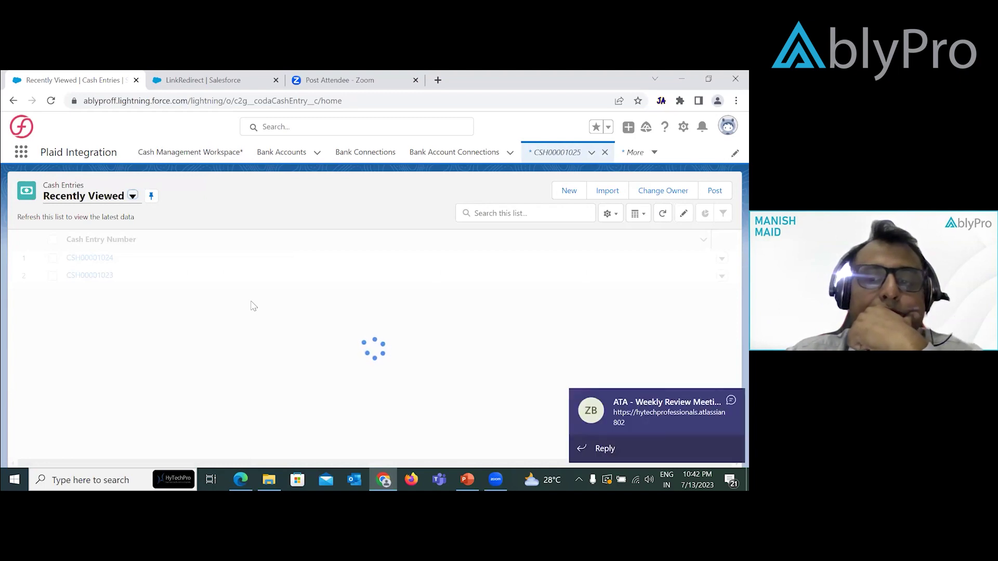
click(730, 402)
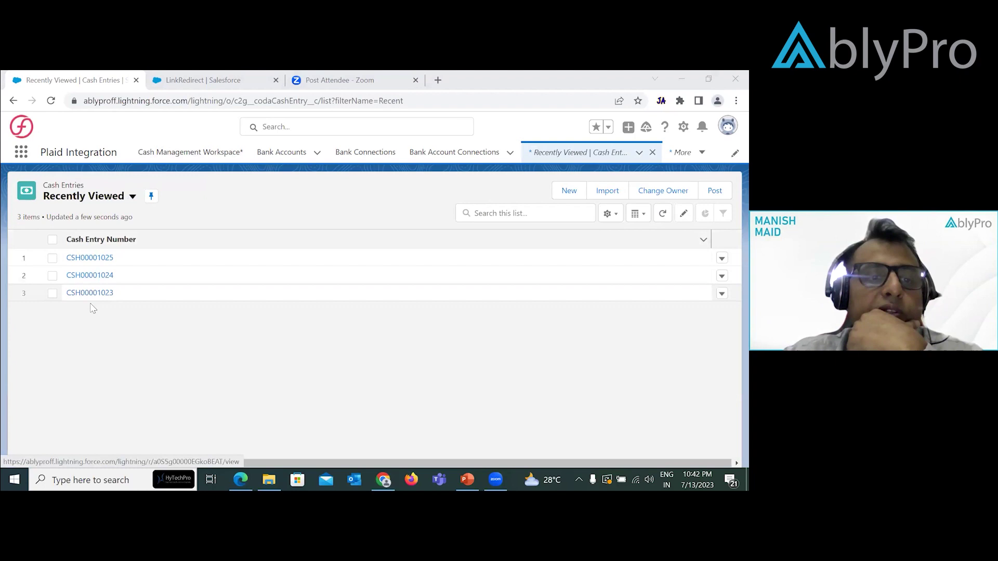
click(101, 258)
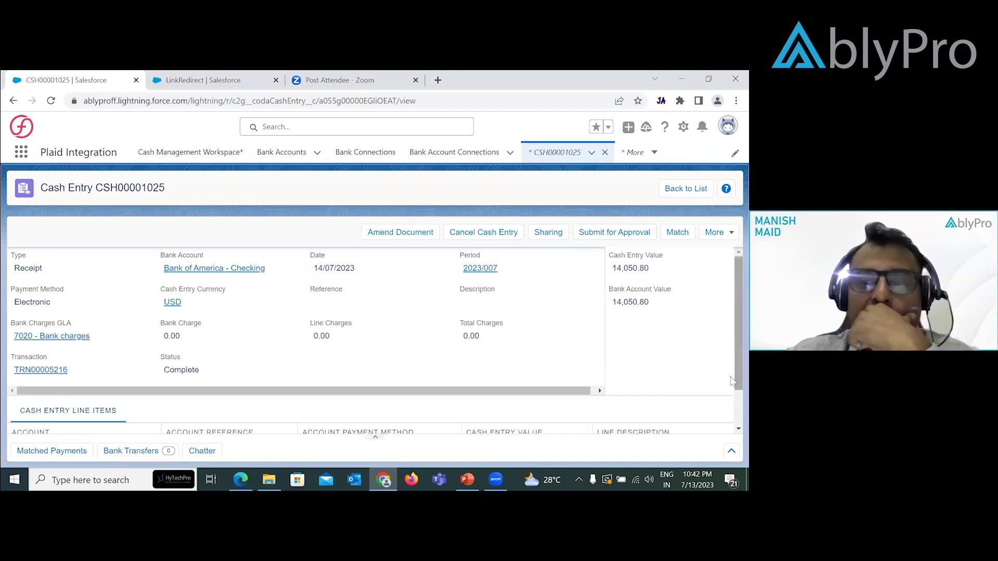
scroll(733, 422, down, 1)
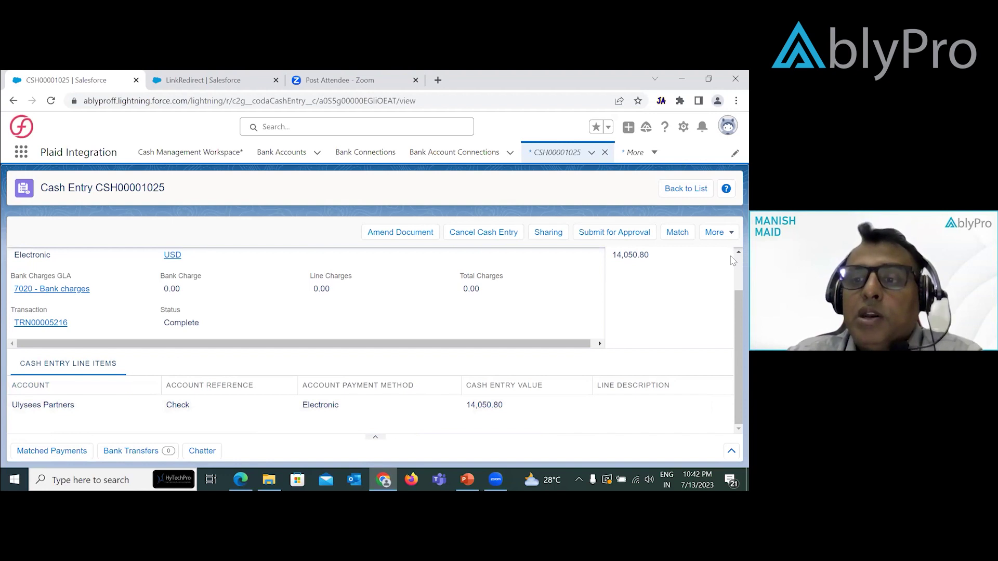
scroll(733, 268, up, 1)
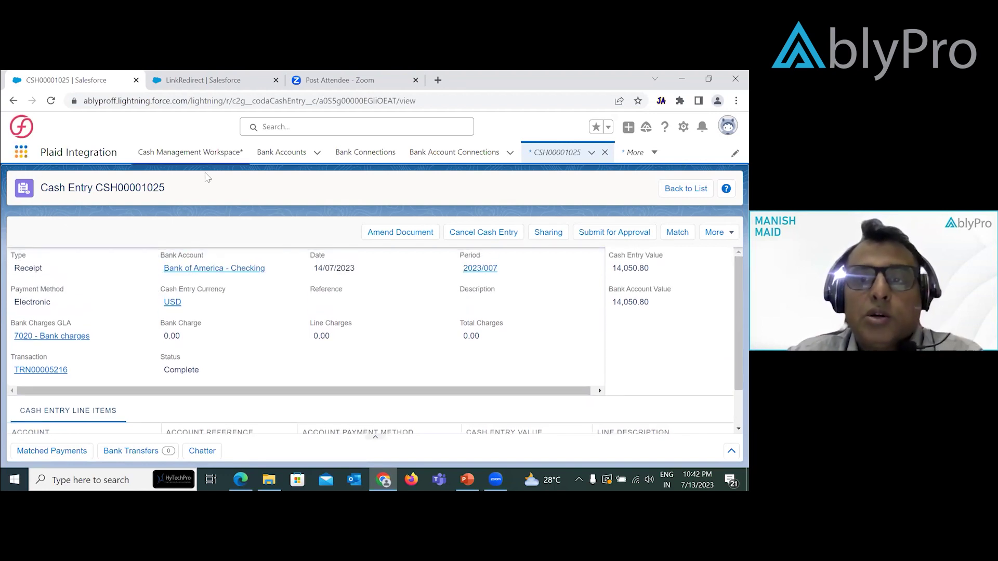
Step: Start a new cash entry and review the available entry types, keeping Receipt
click(592, 153)
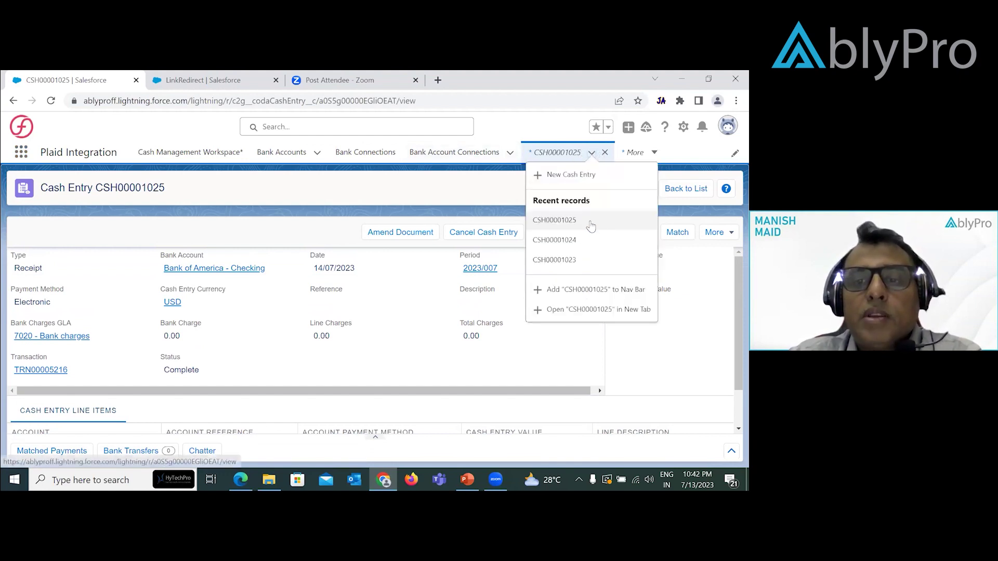
click(571, 175)
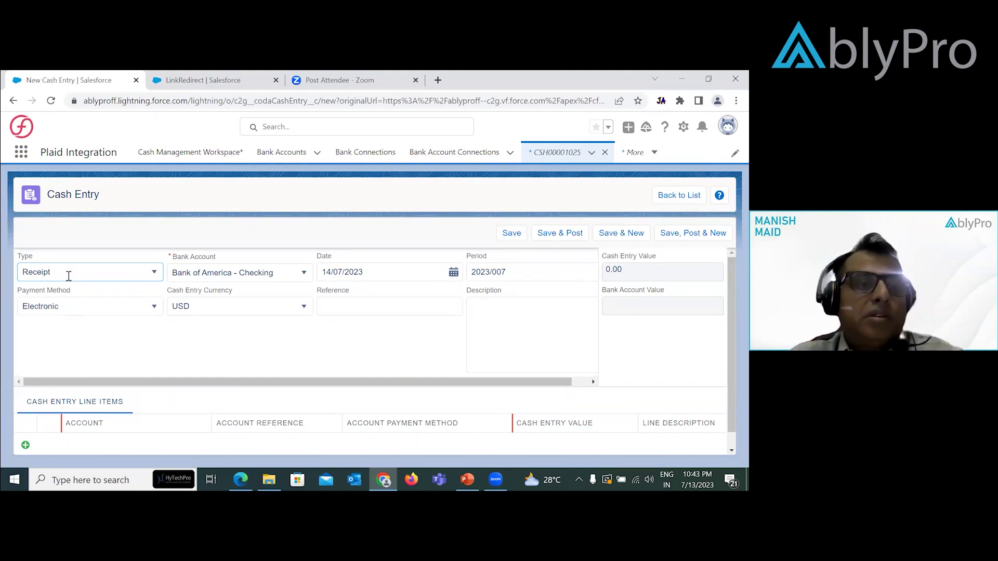
click(155, 275)
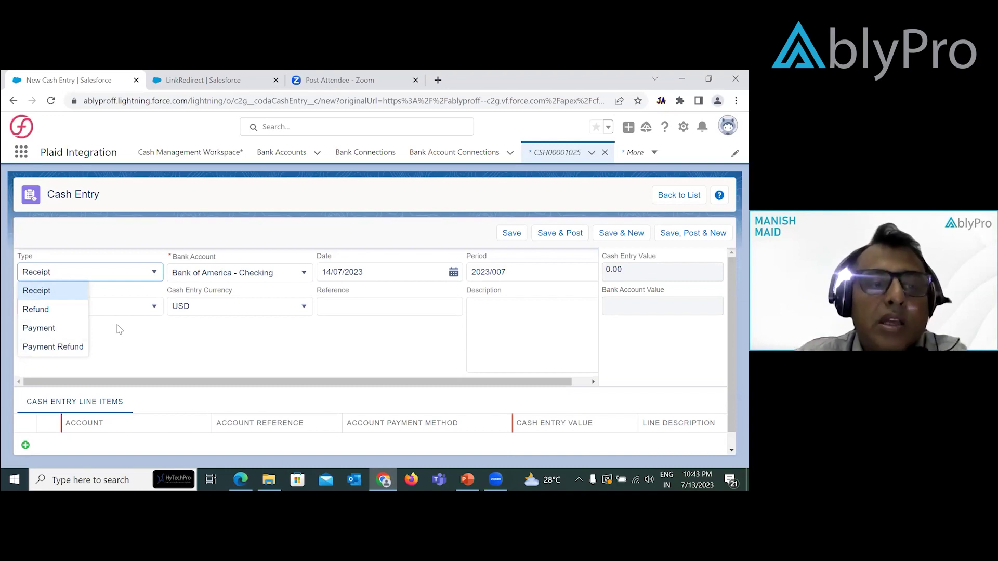
click(140, 335)
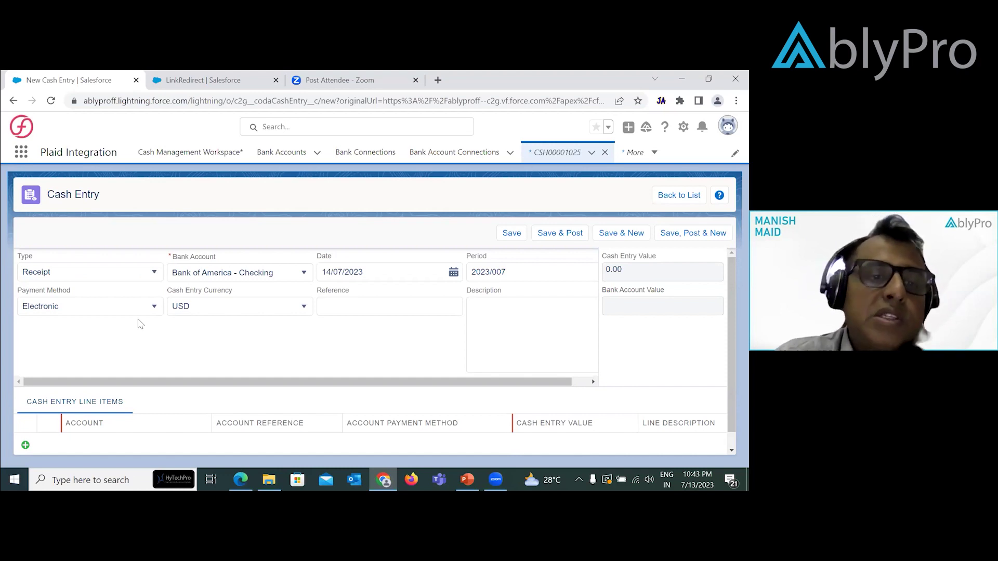
click(155, 281)
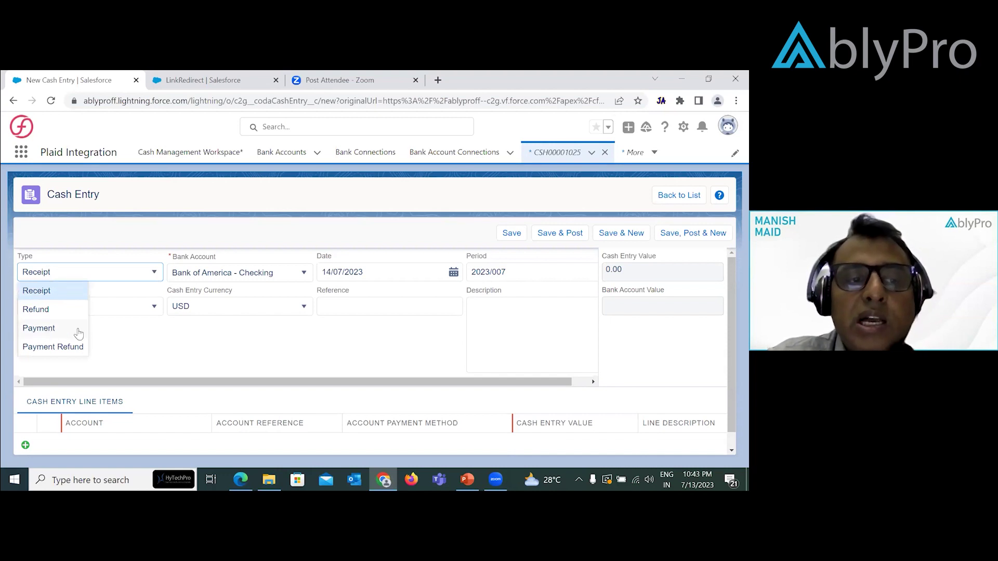
click(147, 348)
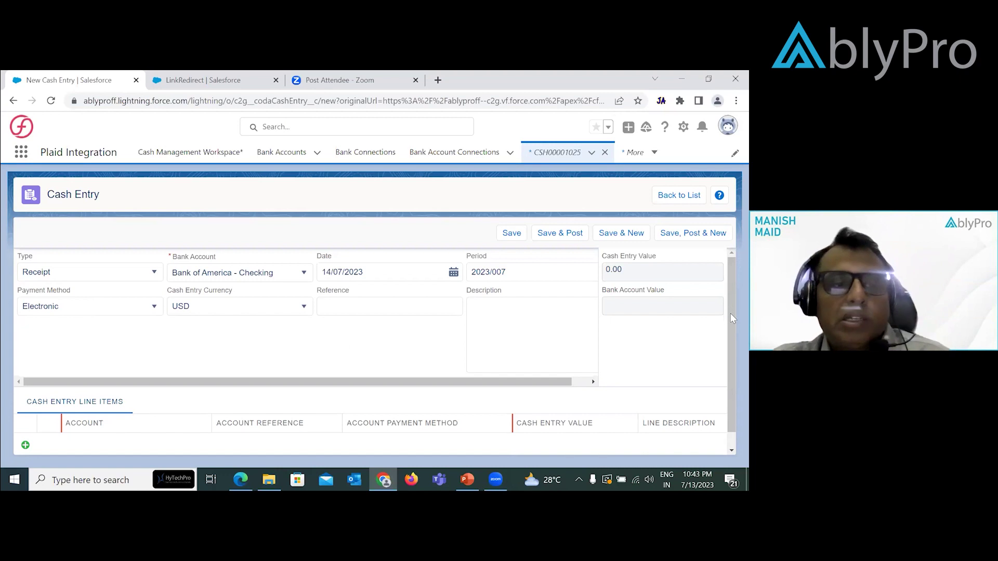
Step: Add a cash entry line item for Ulysees Partners with account reference Check and a cash entry value of 15,000
drag(731, 320, 731, 333)
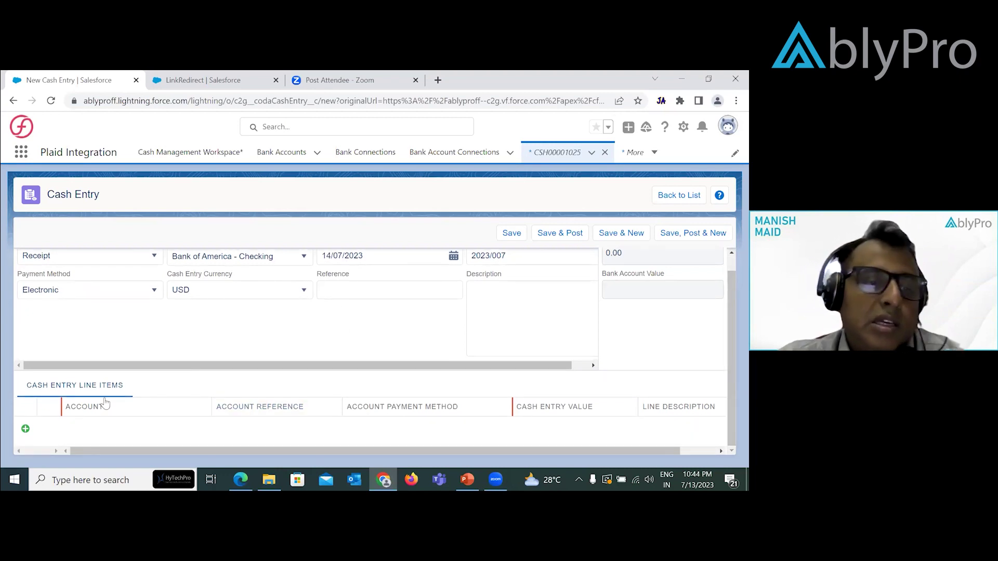
click(26, 429)
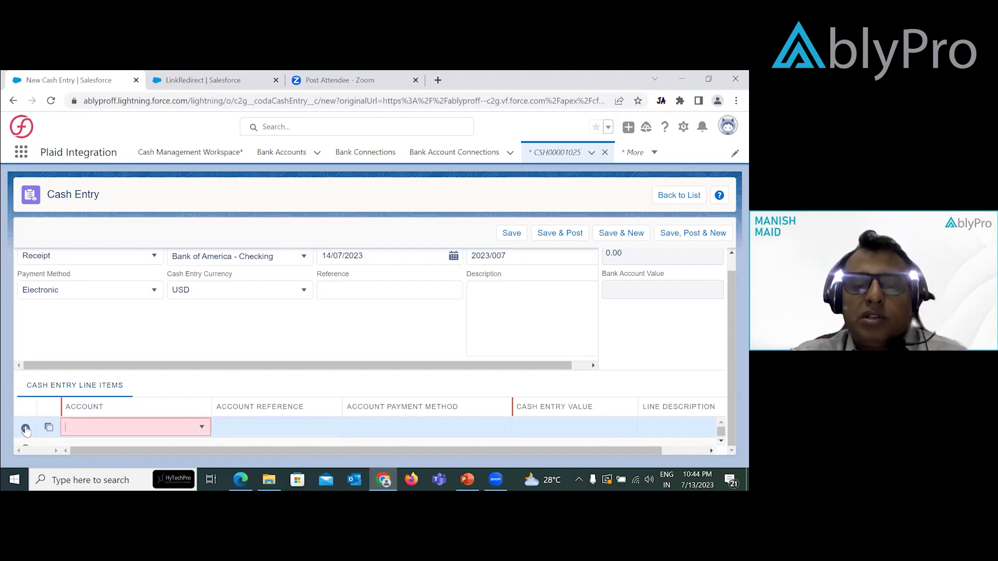
text(Uly)
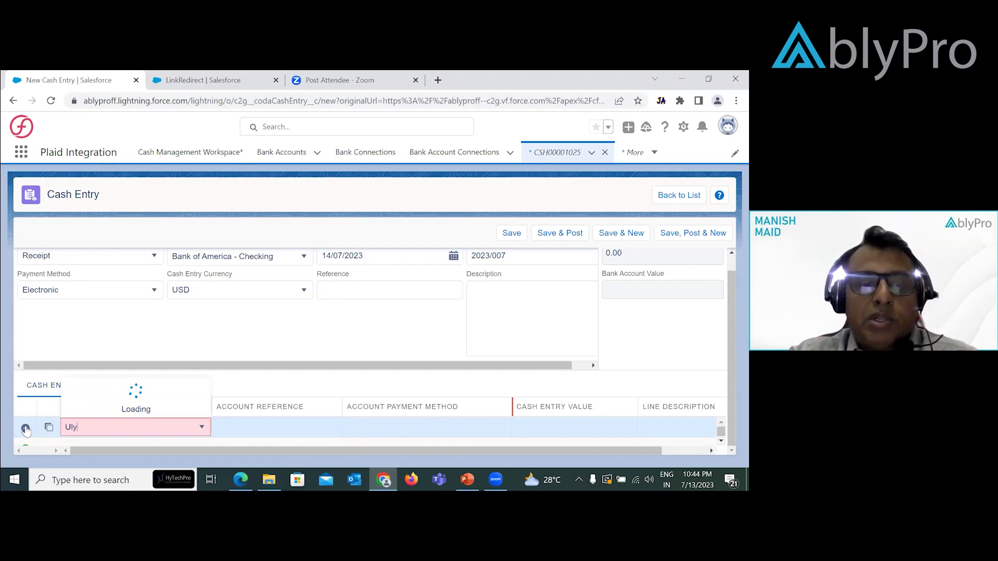
text(sees Partners)
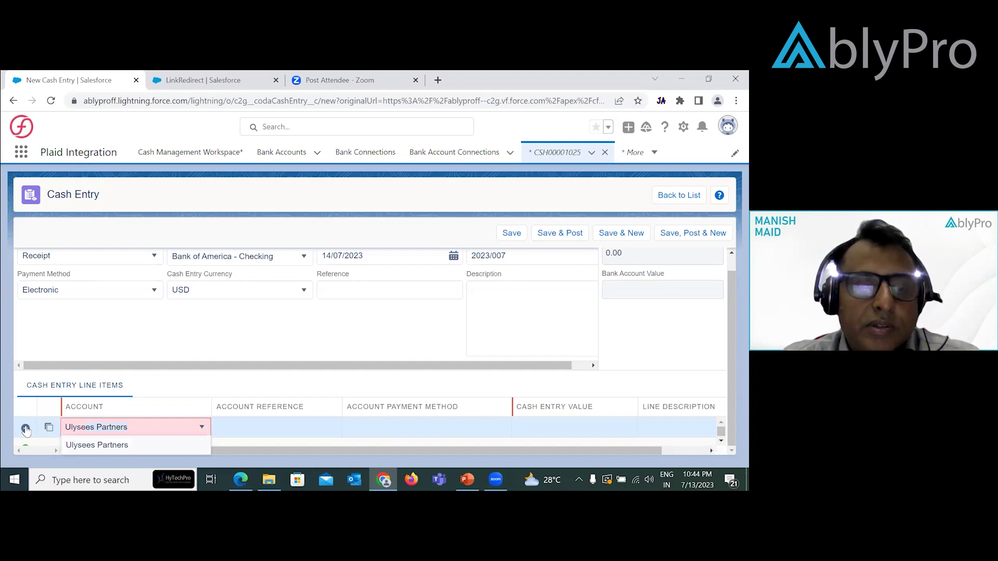
key(Tab)
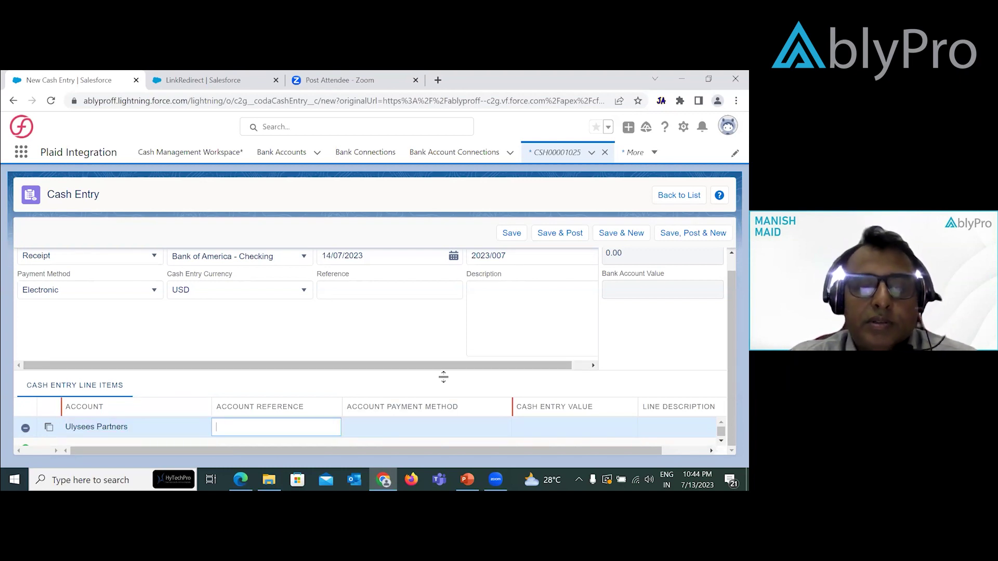
text(Check)
key(Tab)
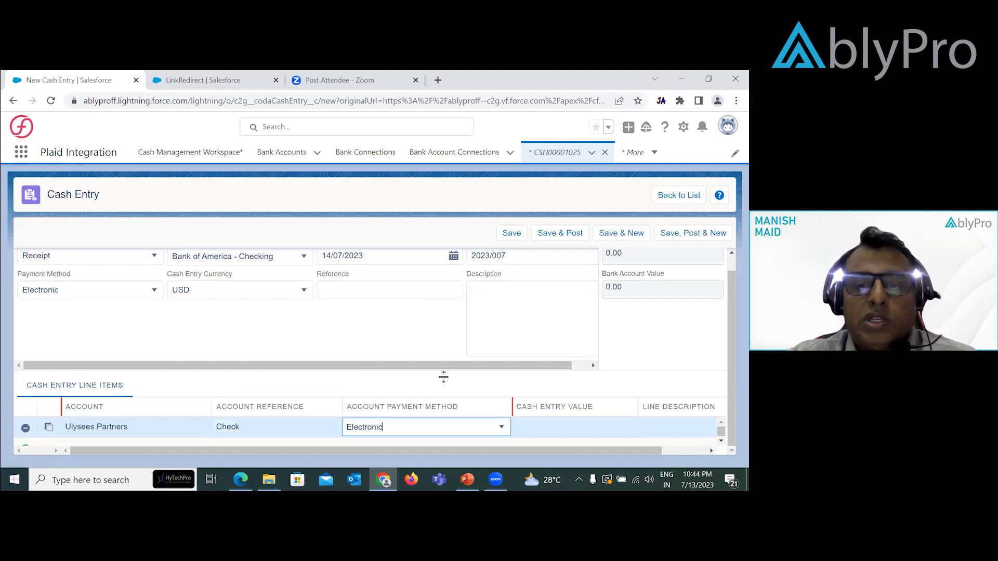
click(607, 431)
text(15,000)
key(Tab)
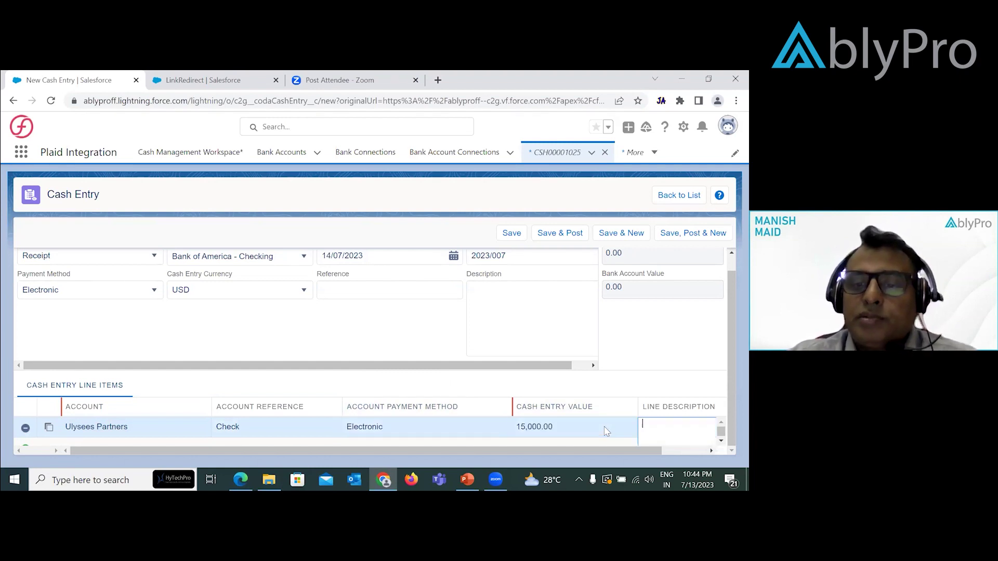
click(731, 451)
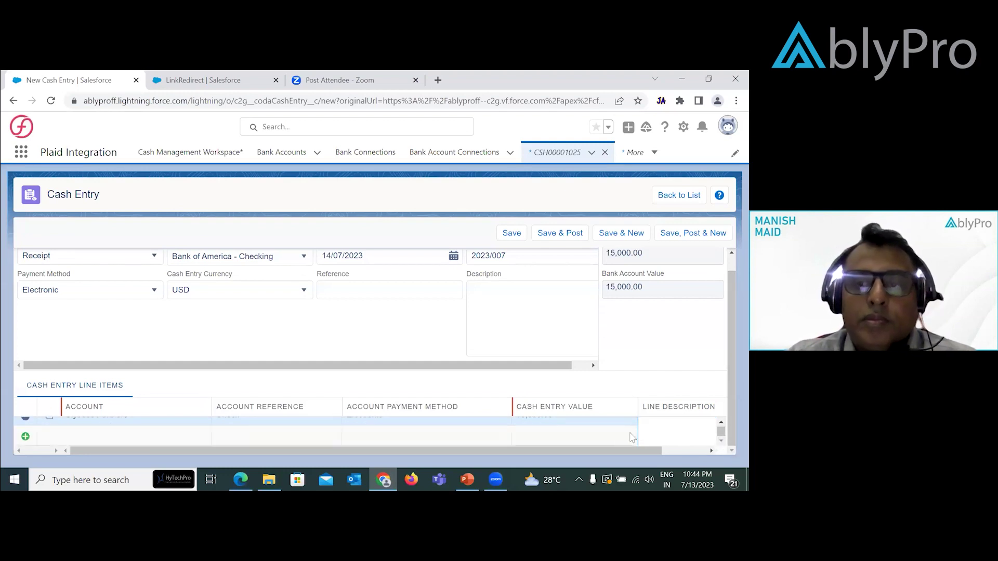
scroll(733, 263, up, 1)
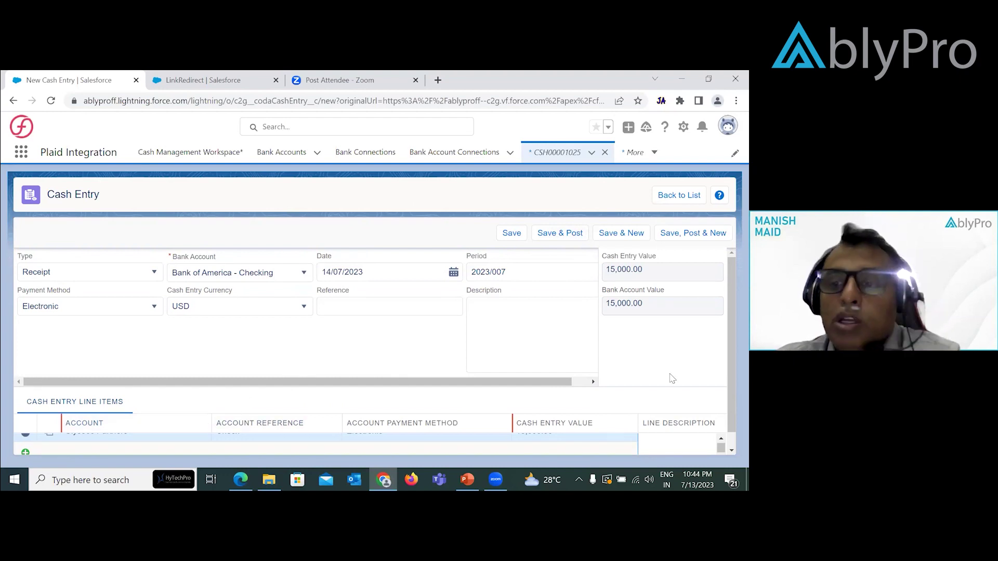
Step: Add another line item for Prestige Worldwide with account reference Check and a cash entry value of 700
drag(731, 401, 731, 431)
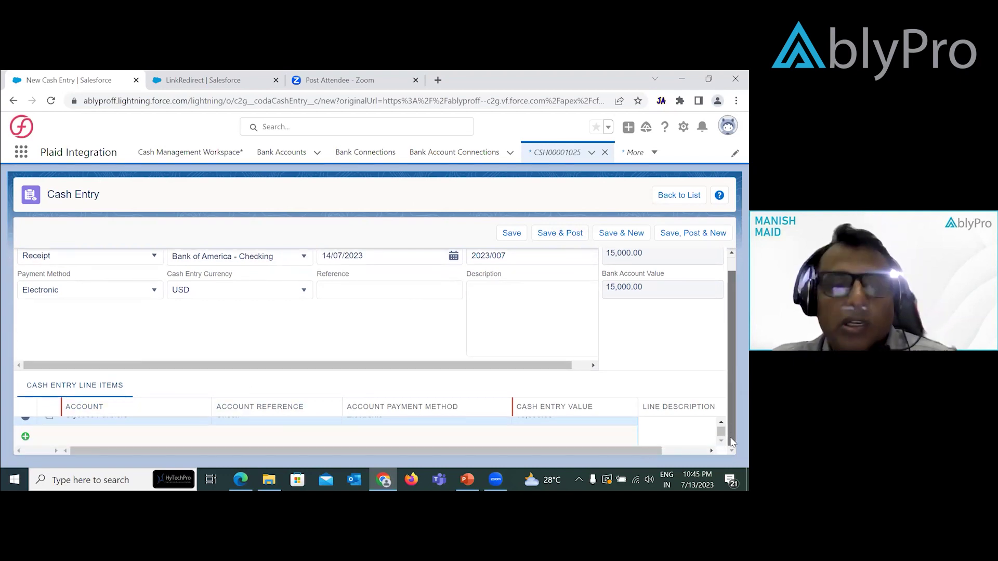
click(23, 437)
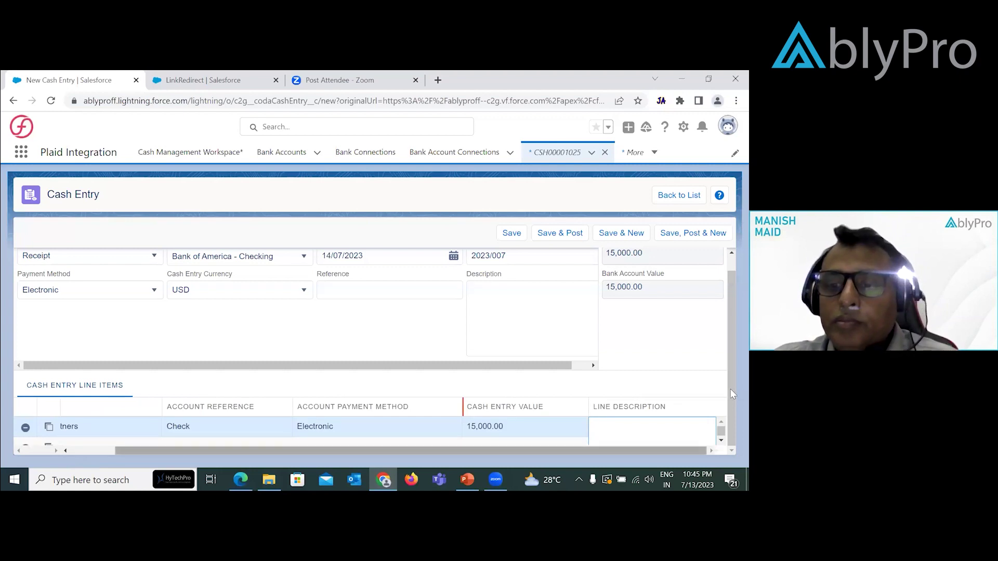
click(722, 440)
click(722, 440)
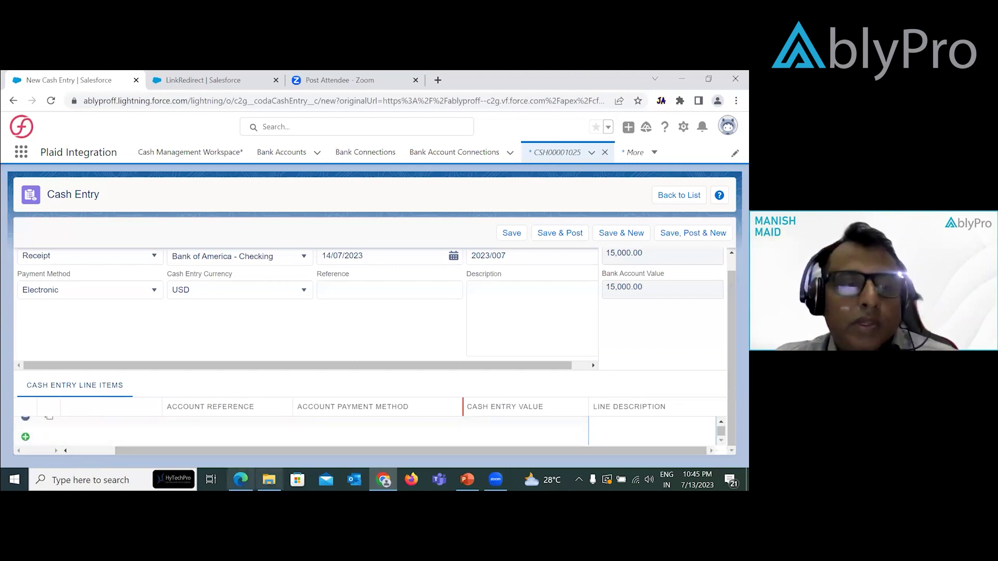
click(91, 453)
text(Prestige Wereldwijd)
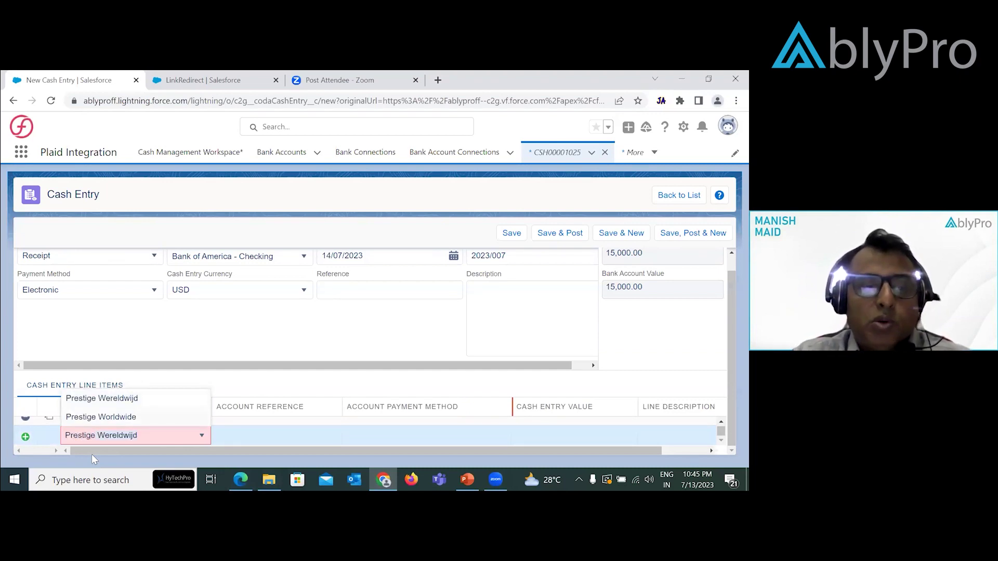
click(111, 417)
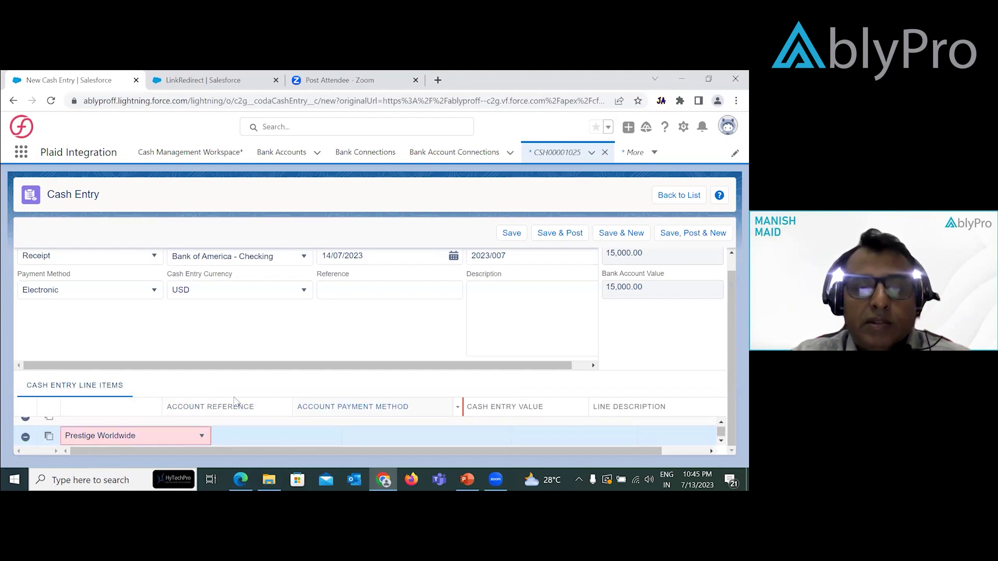
key(Tab)
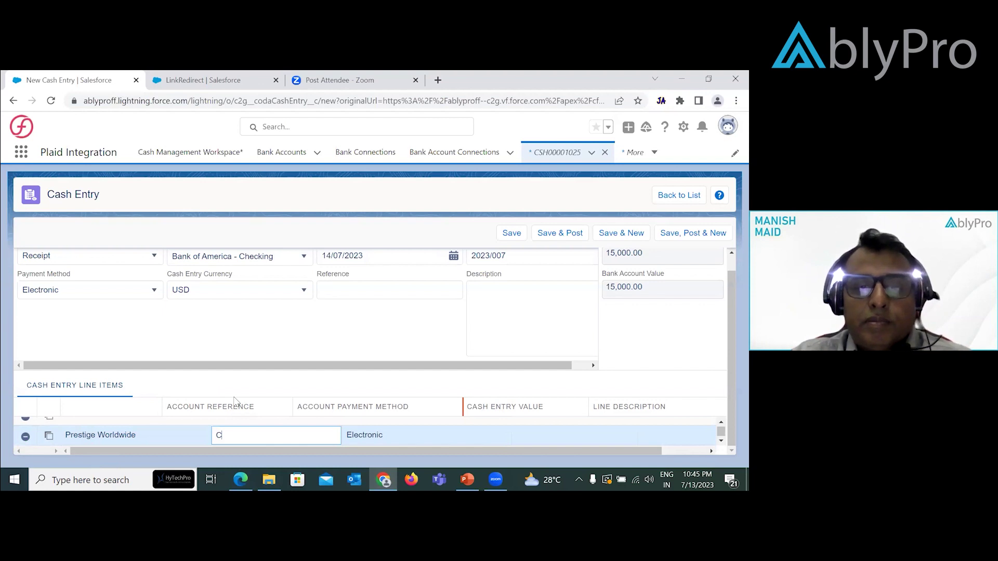
key(Tab)
key(Tab)
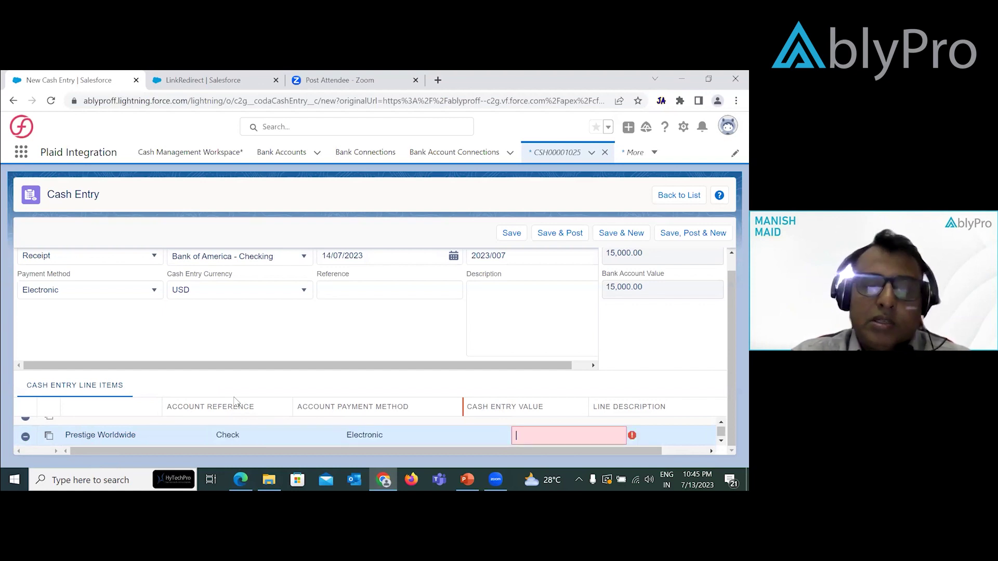
text(700)
key(Tab)
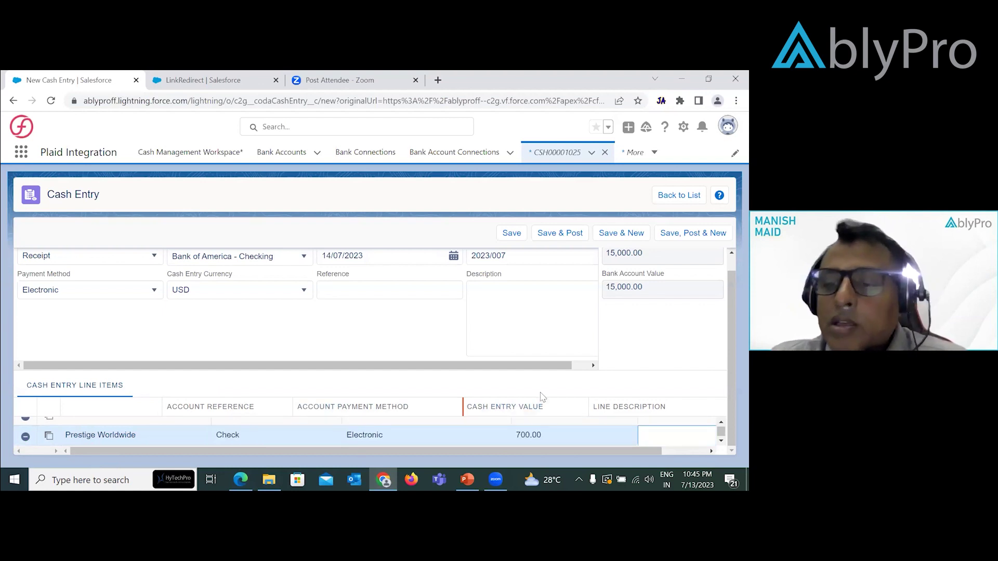
Step: Try to save and post the cash entry
click(721, 441)
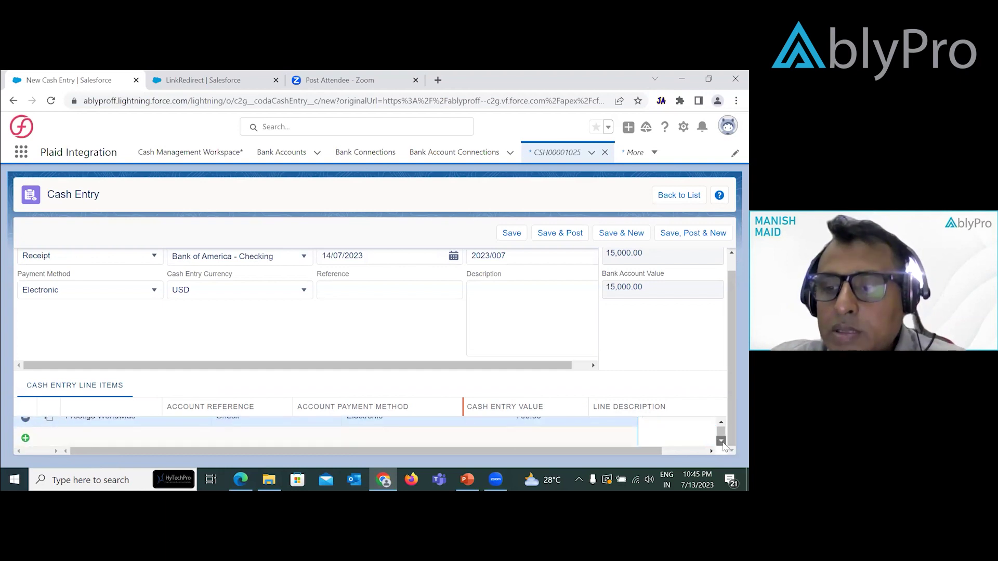
drag(731, 293, 730, 268)
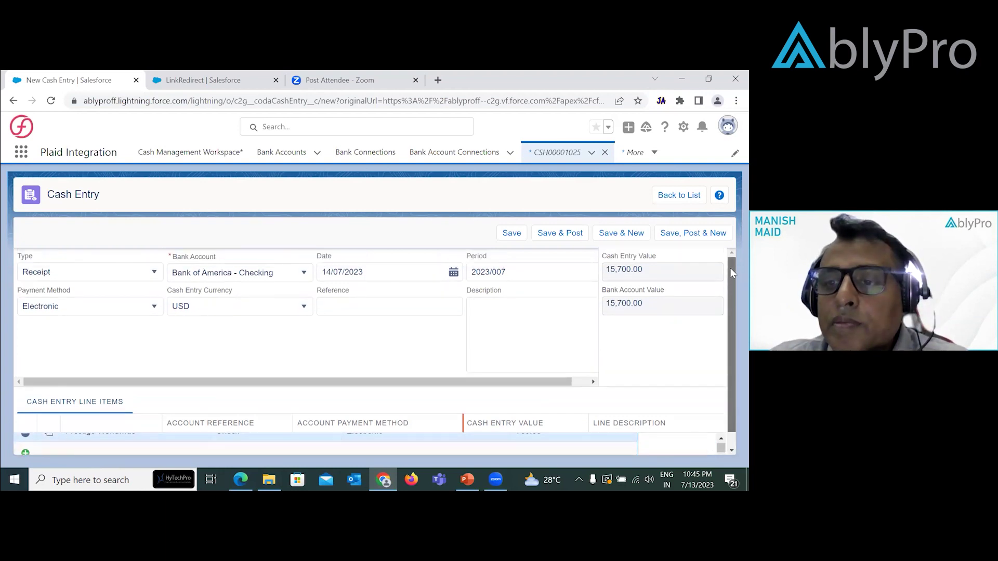
click(565, 239)
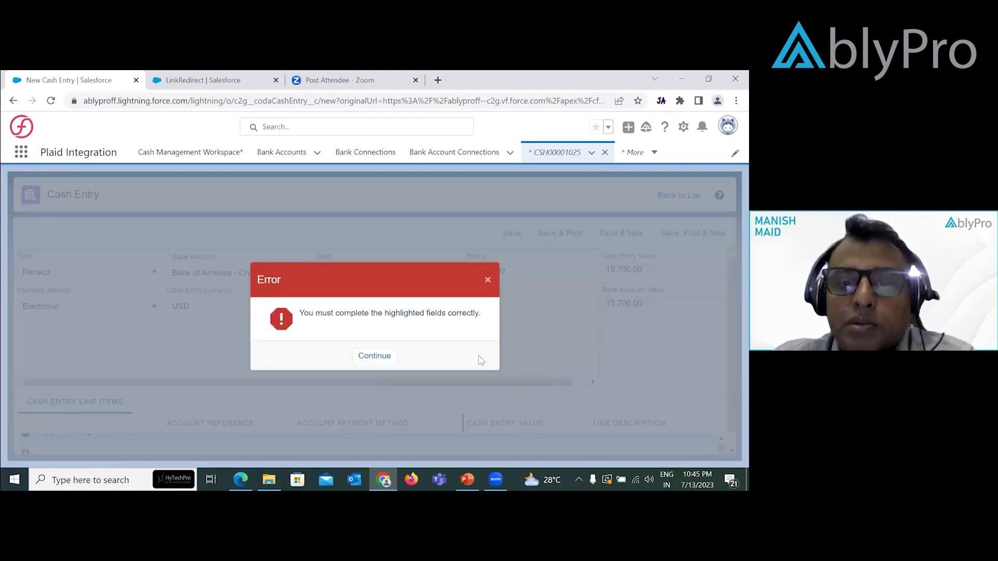
click(373, 357)
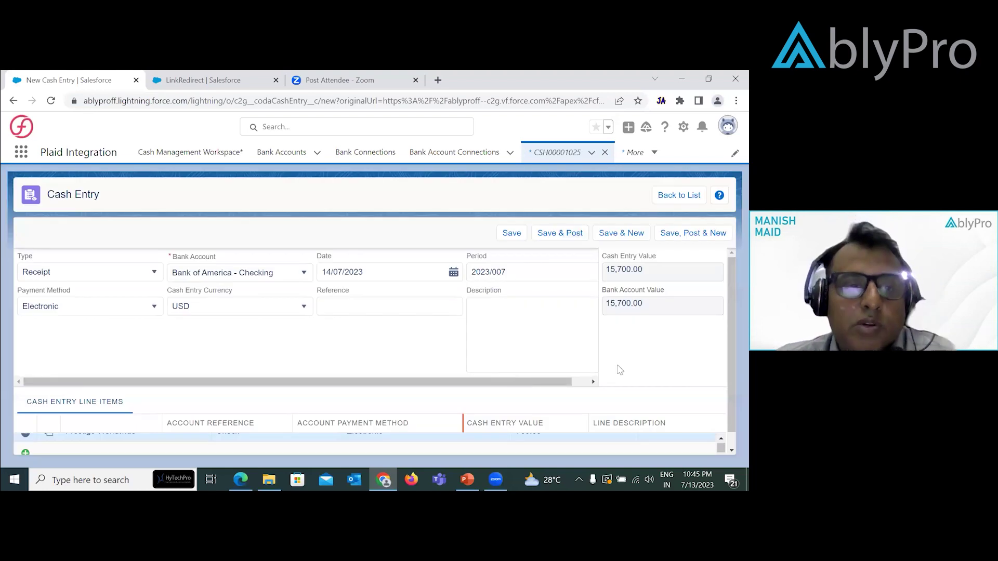
Step: Delete the empty line item between Ulysees Partners and Prestige Worldwide, and save and post the cash entry
scroll(731, 356, down, 2)
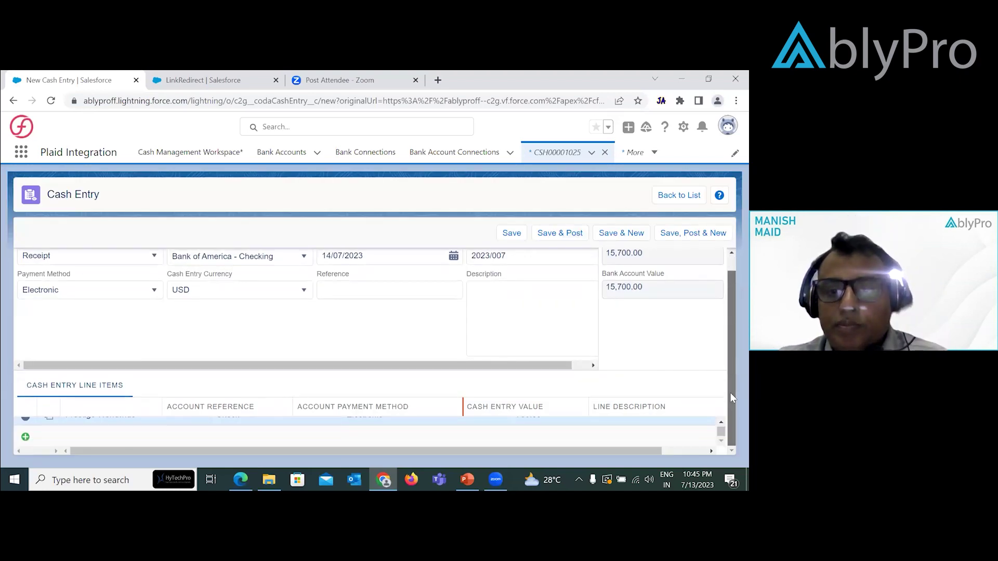
click(720, 422)
click(721, 422)
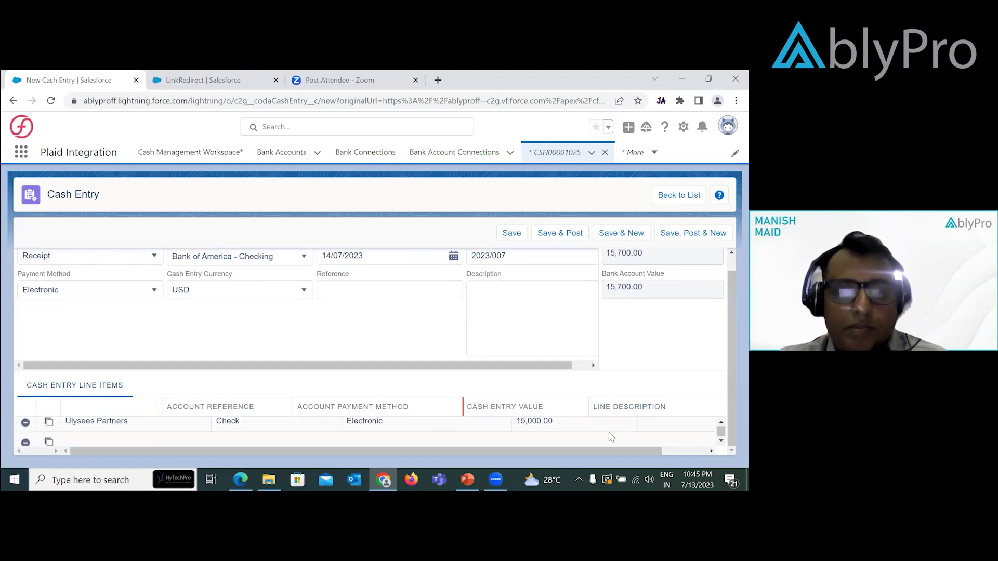
click(722, 441)
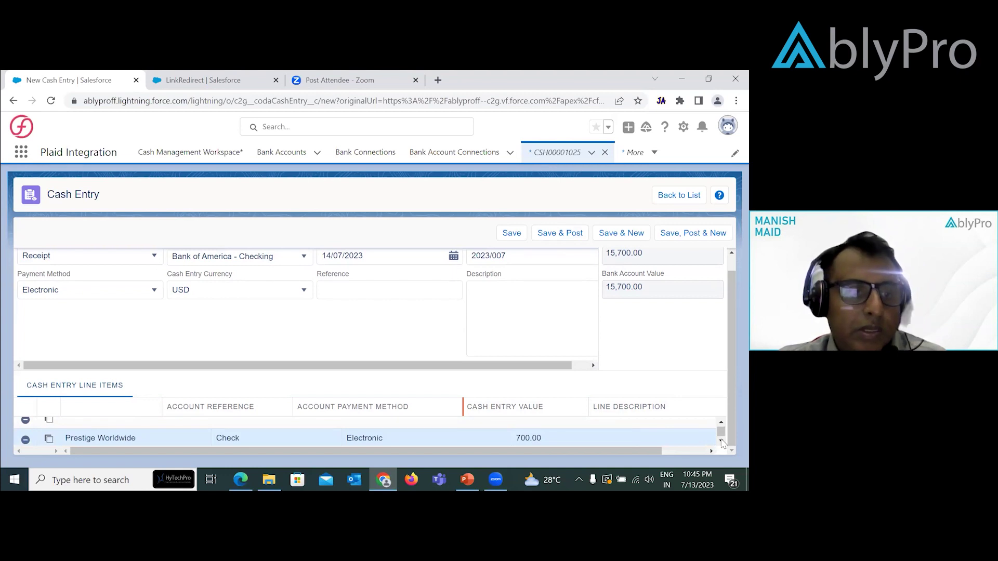
click(25, 423)
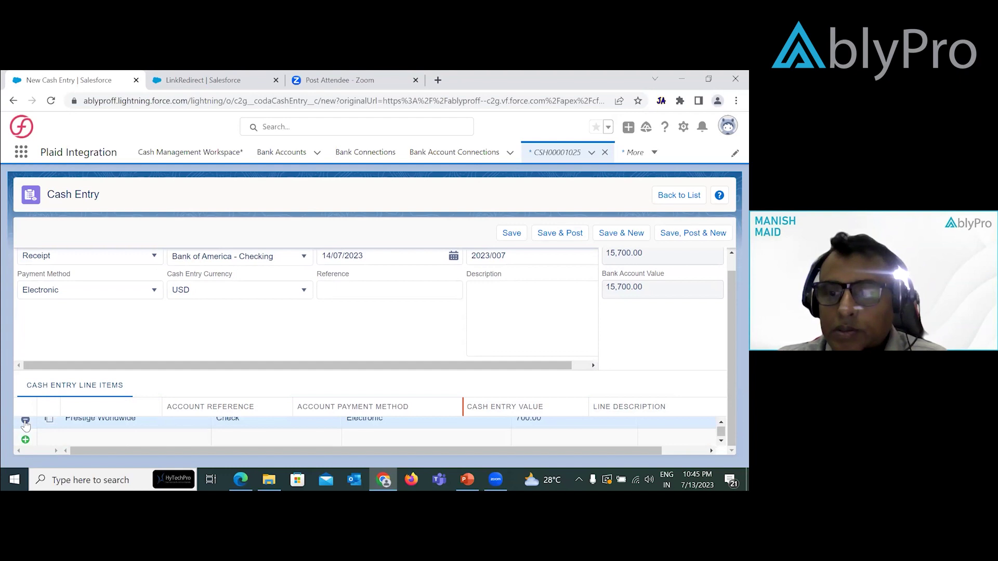
click(720, 421)
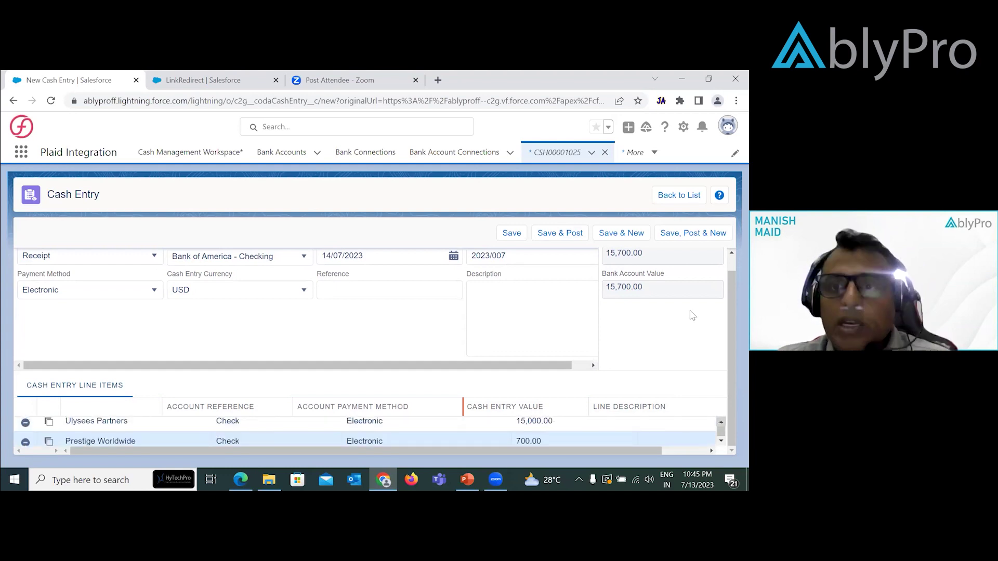
click(568, 233)
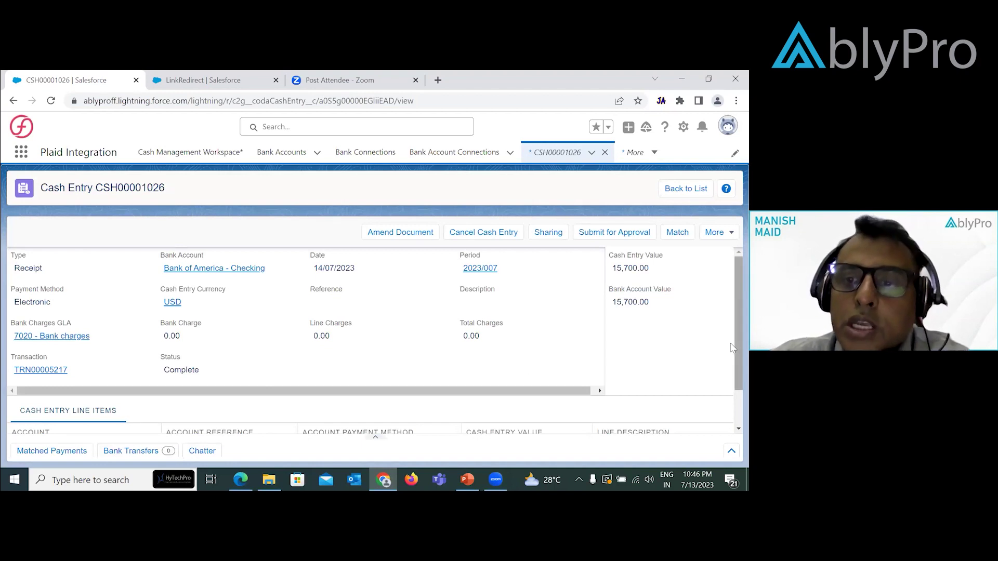
scroll(733, 412, down, 1)
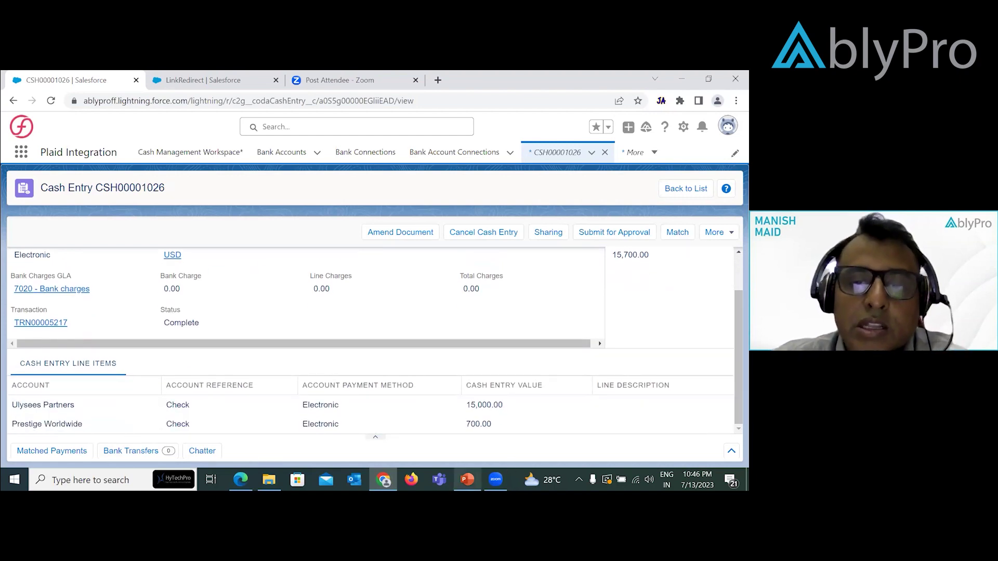
Step: Switch to the PowerPoint presentation and start the slide show from the Cash Entries slide
mouse_move(468, 479)
click(468, 432)
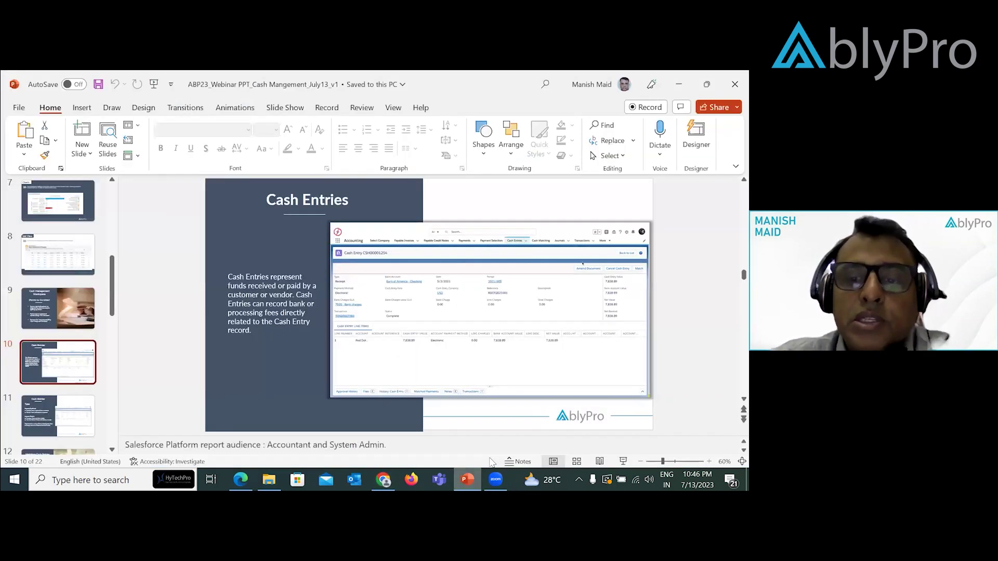
click(627, 463)
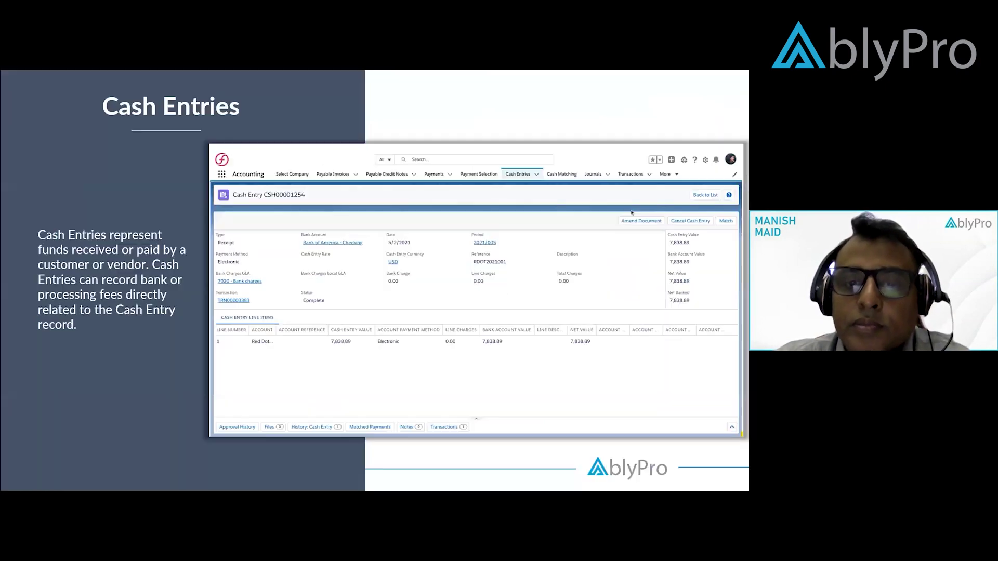
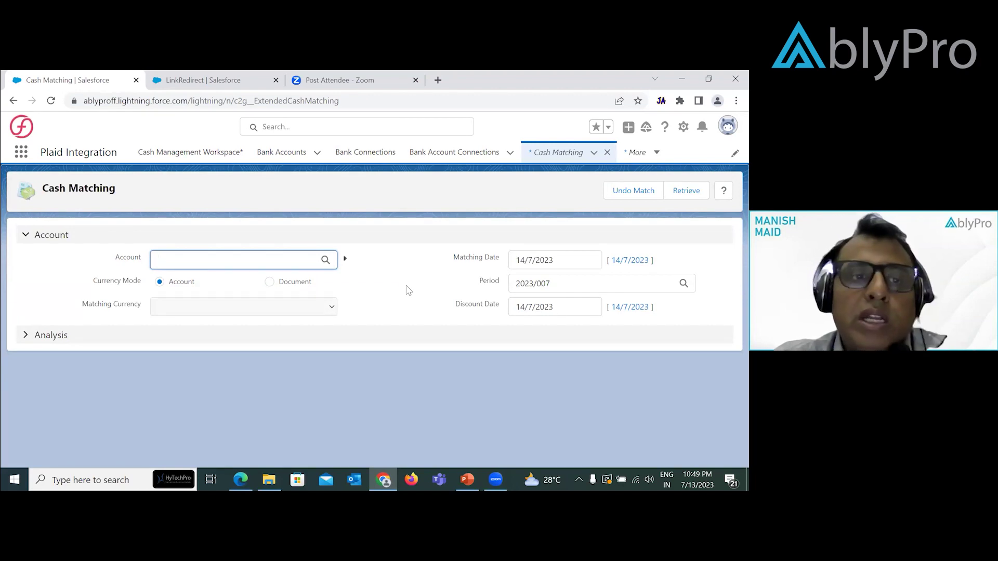
Step: Find and open Sales Invoices, and switch the list to the All My Invoices view
click(20, 156)
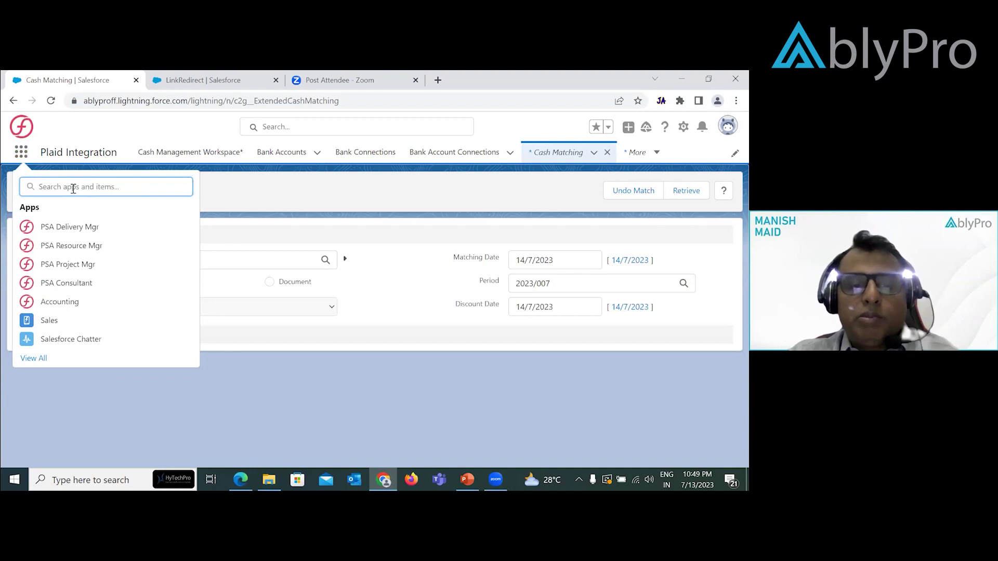
text(Sales)
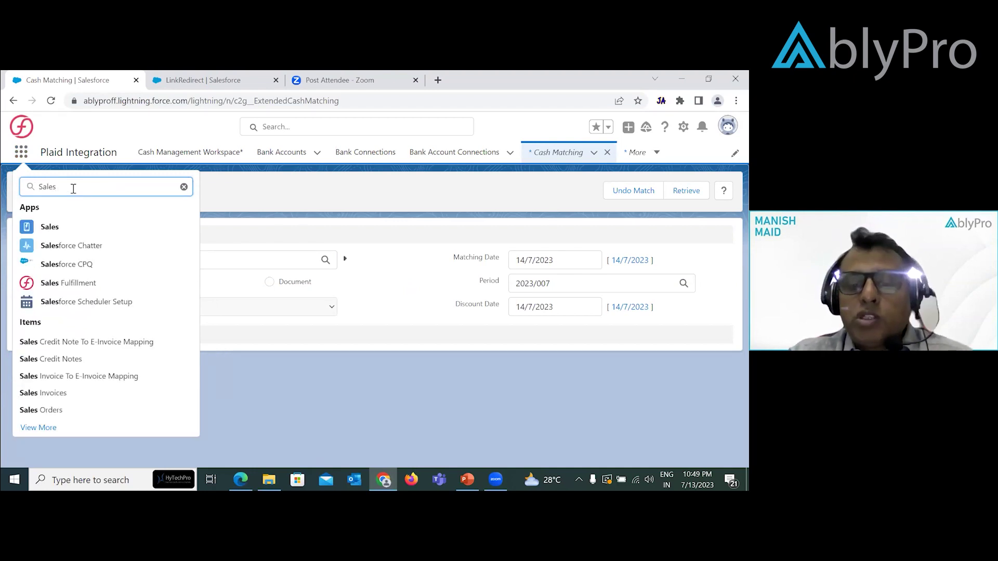
text( Invoice)
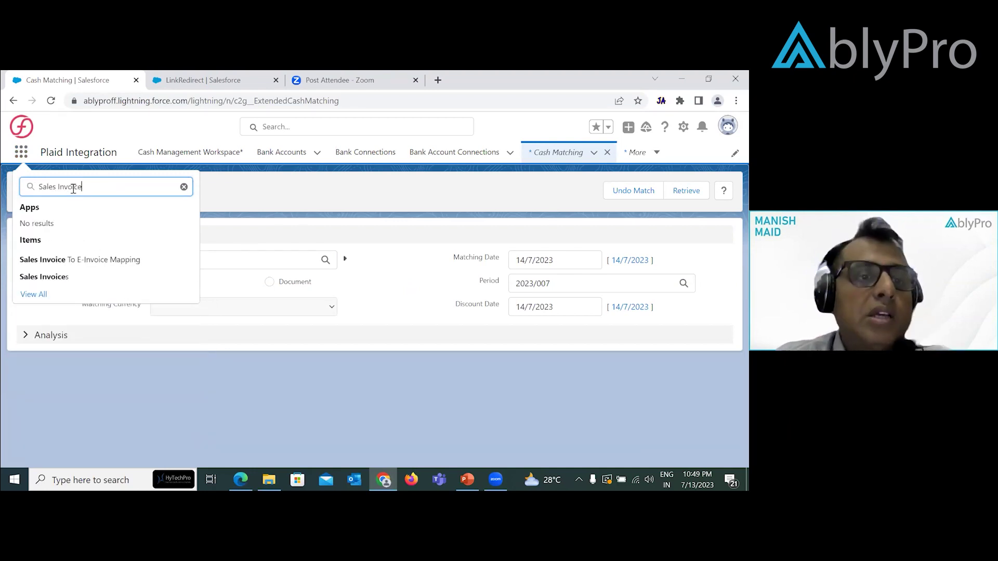
click(56, 277)
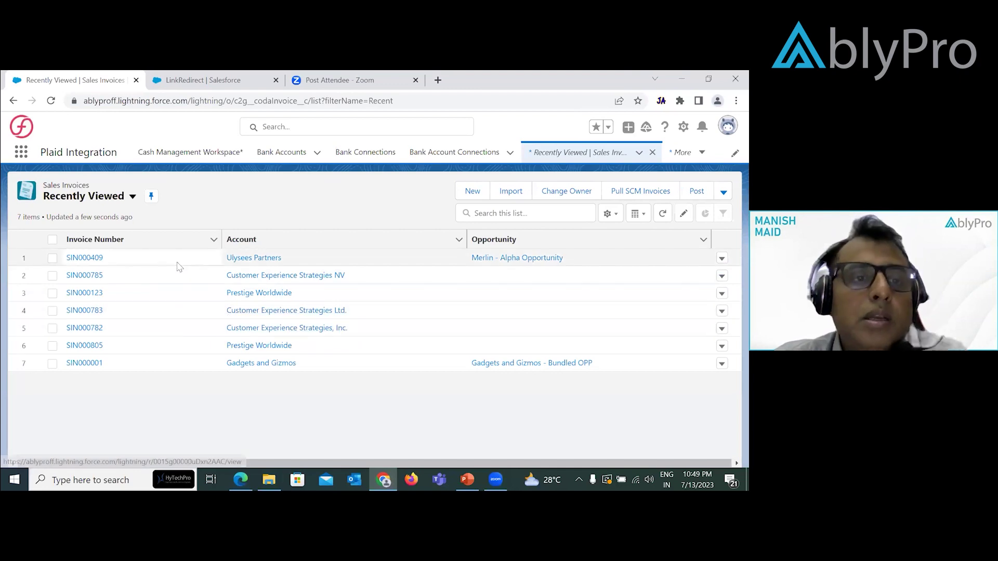
click(120, 240)
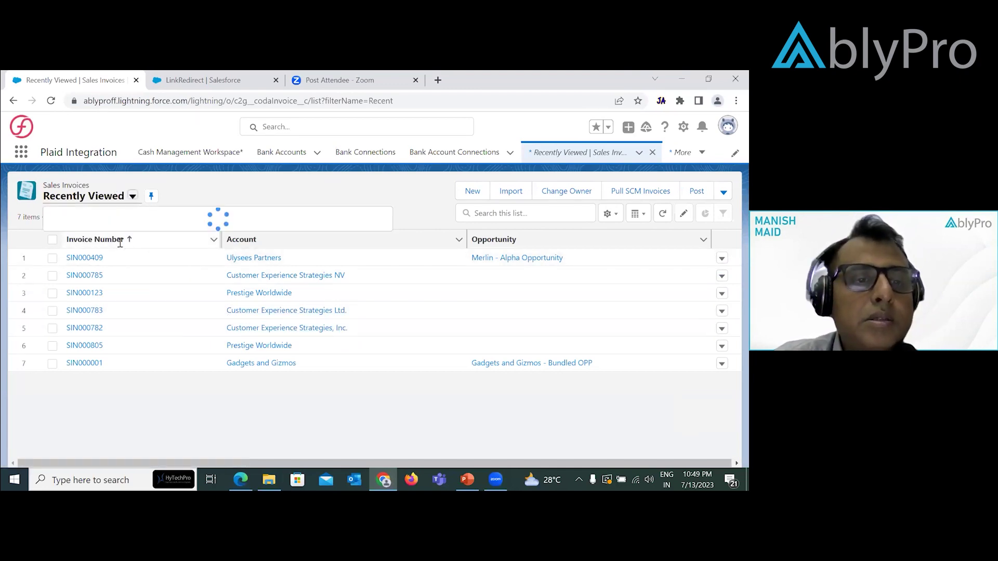
click(106, 265)
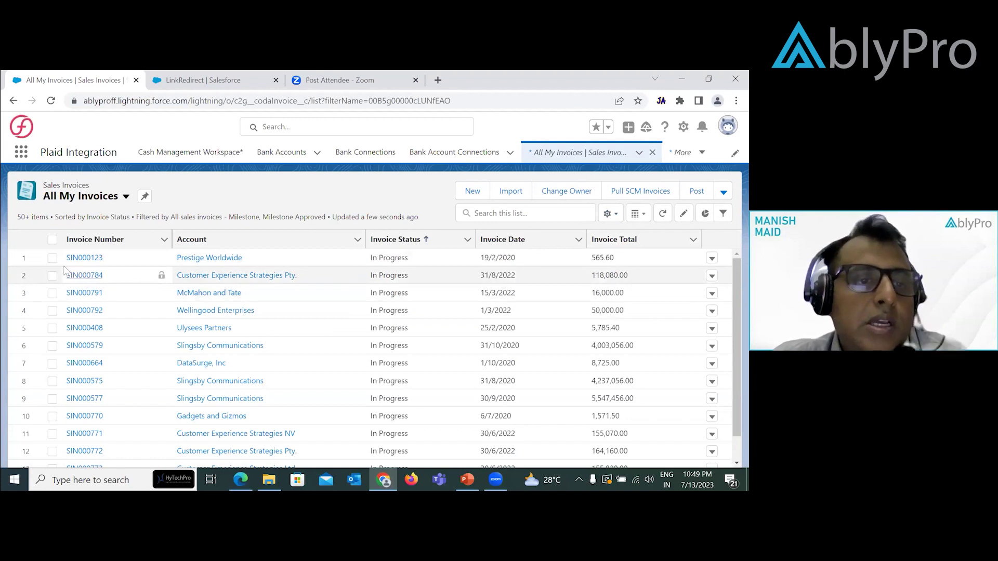
Step: Try to post Prestige Worldwide's in-progress sales invoice SIN000123
click(97, 260)
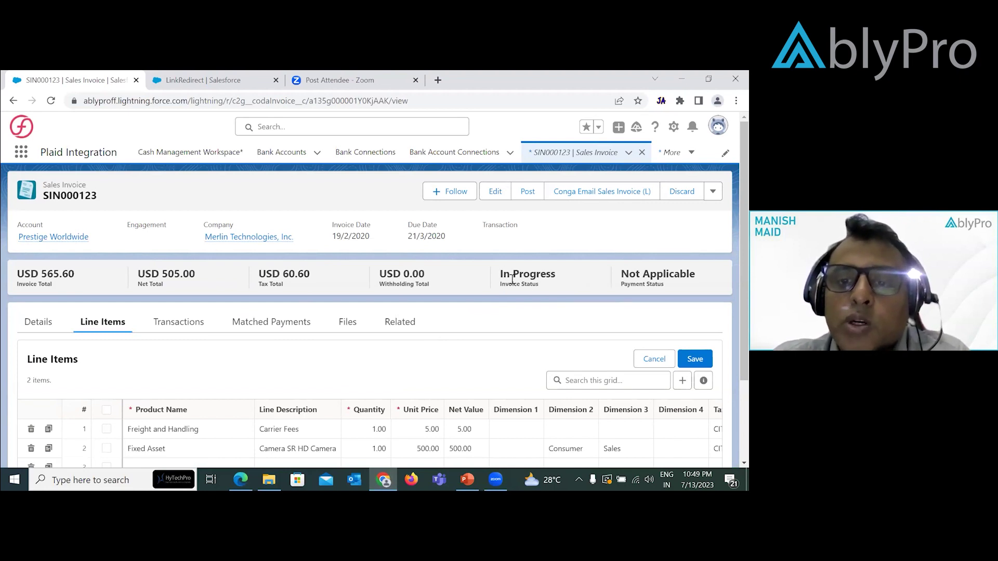
click(530, 192)
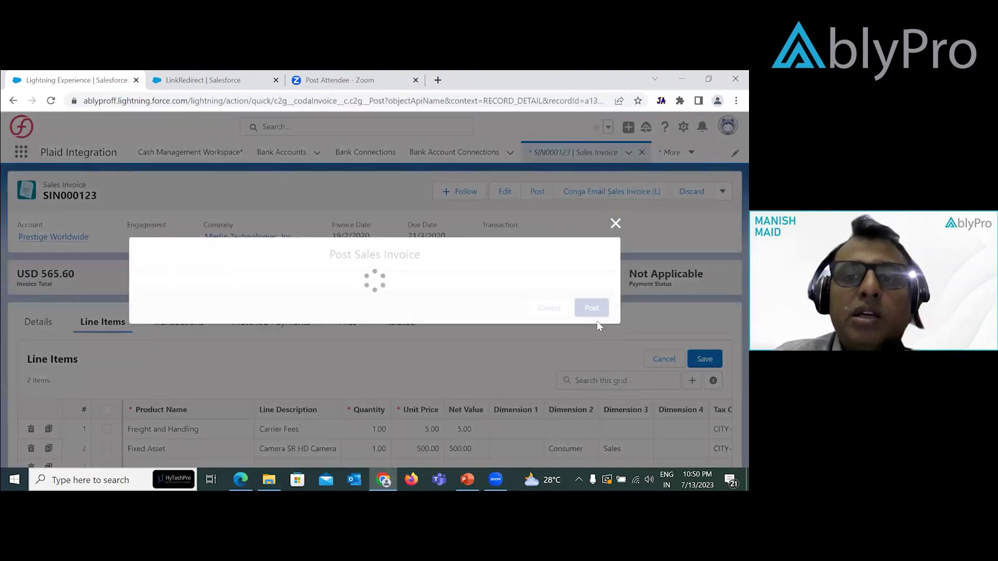
click(586, 322)
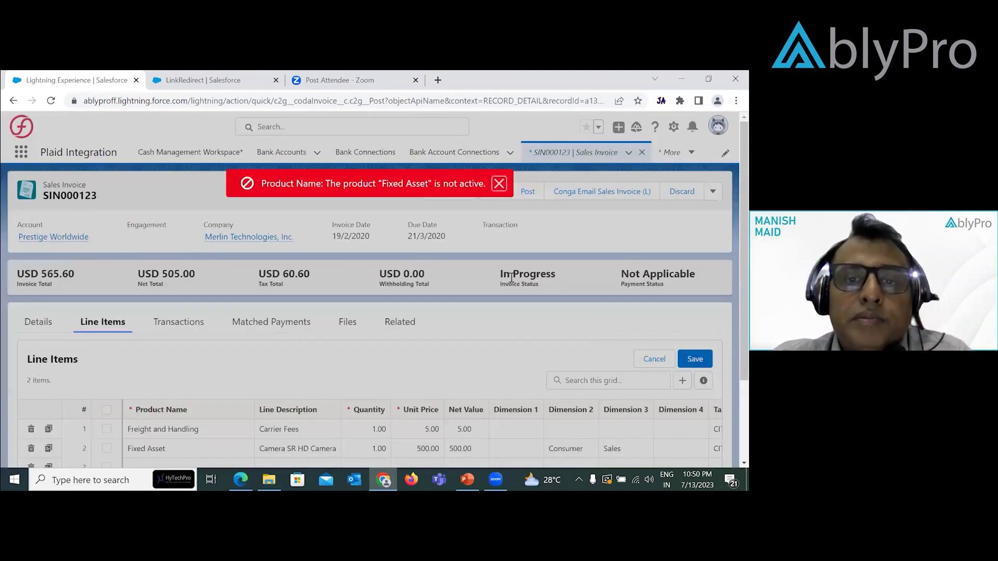
click(499, 184)
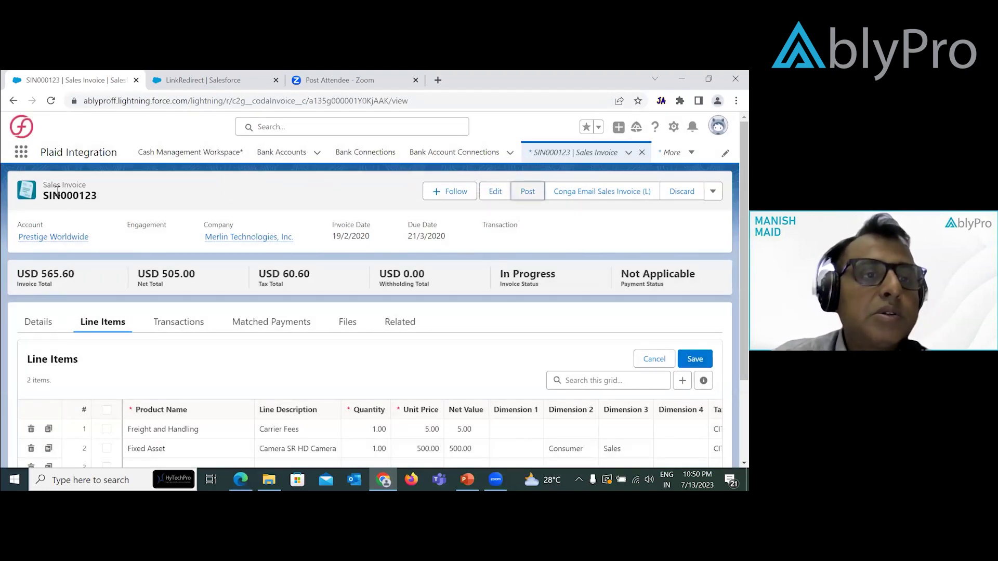
Step: Return to the All My Invoices list and post Ulysees Partners' sales invoice SIN000408
click(629, 154)
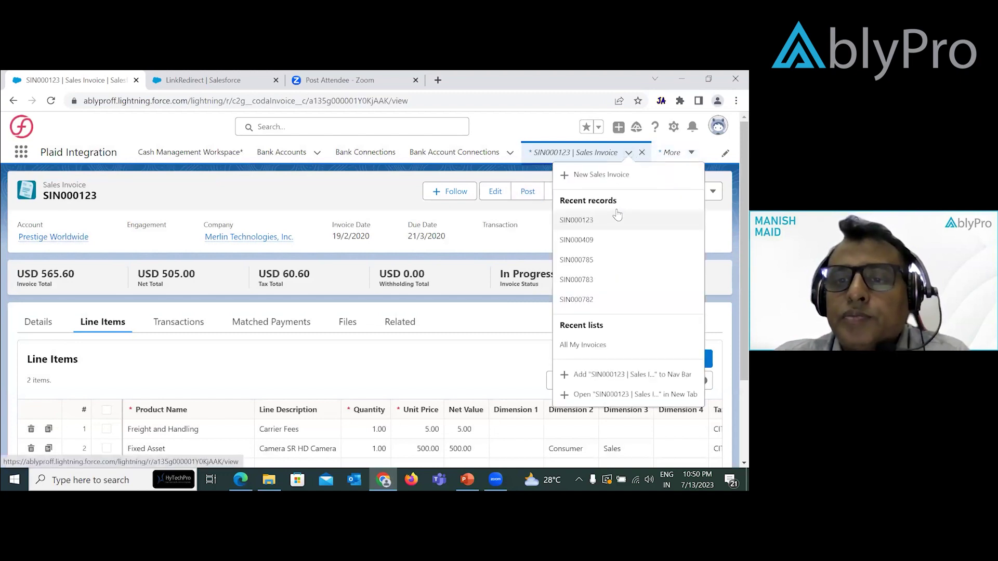
click(585, 346)
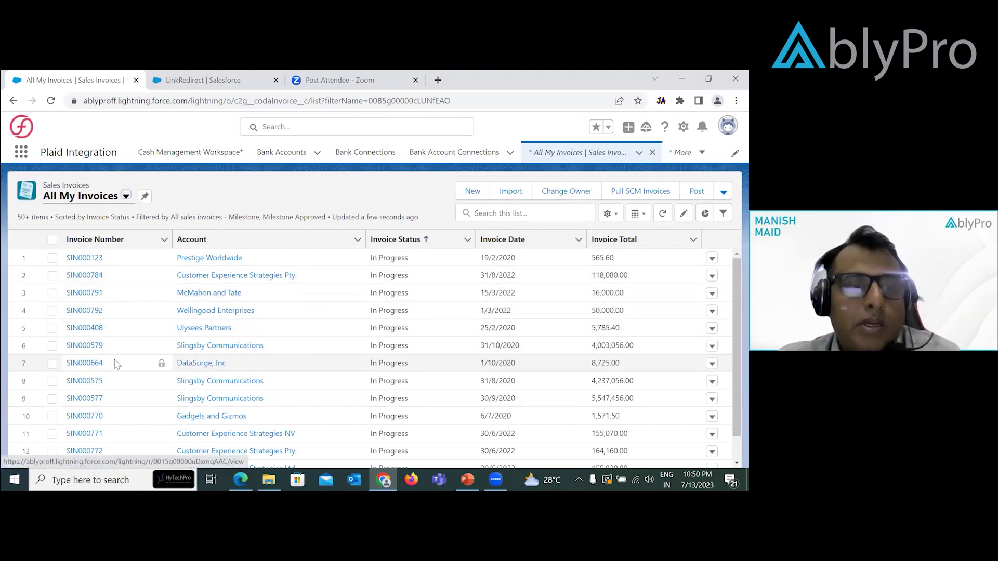
click(85, 328)
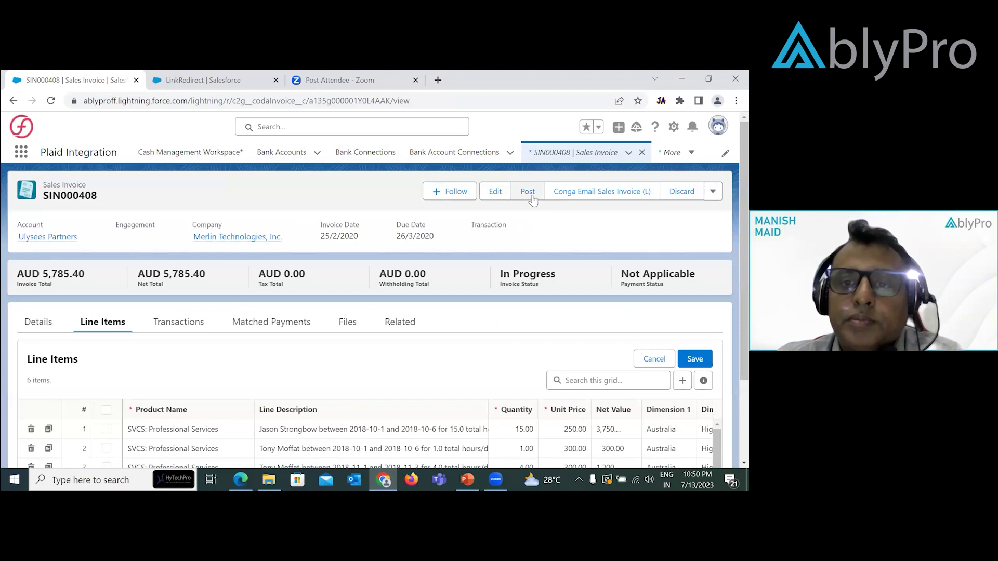
click(532, 197)
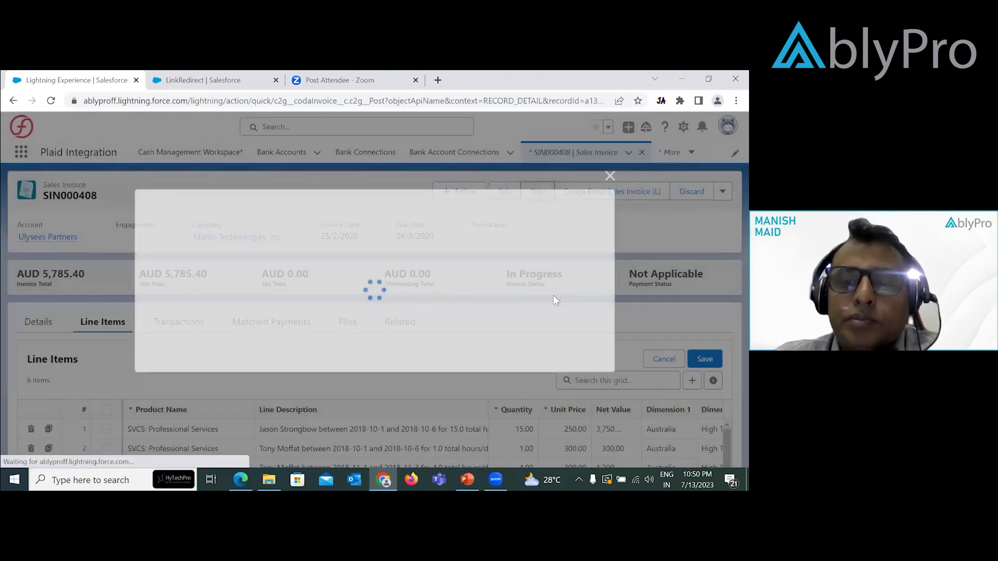
click(592, 322)
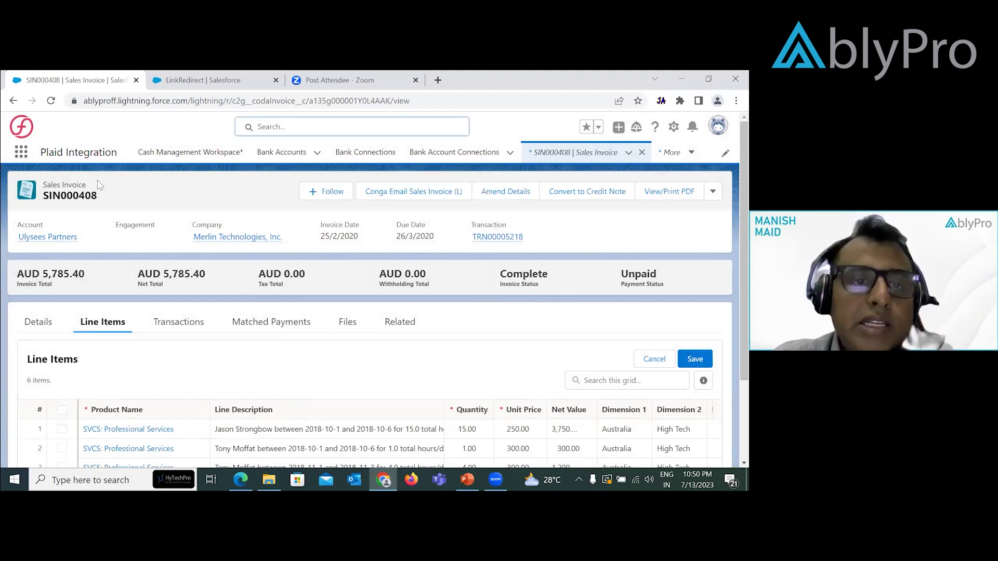
Step: Open Cash Matching, set the account to Ulysees Partners, and retrieve its cash entries and other transactions
click(20, 153)
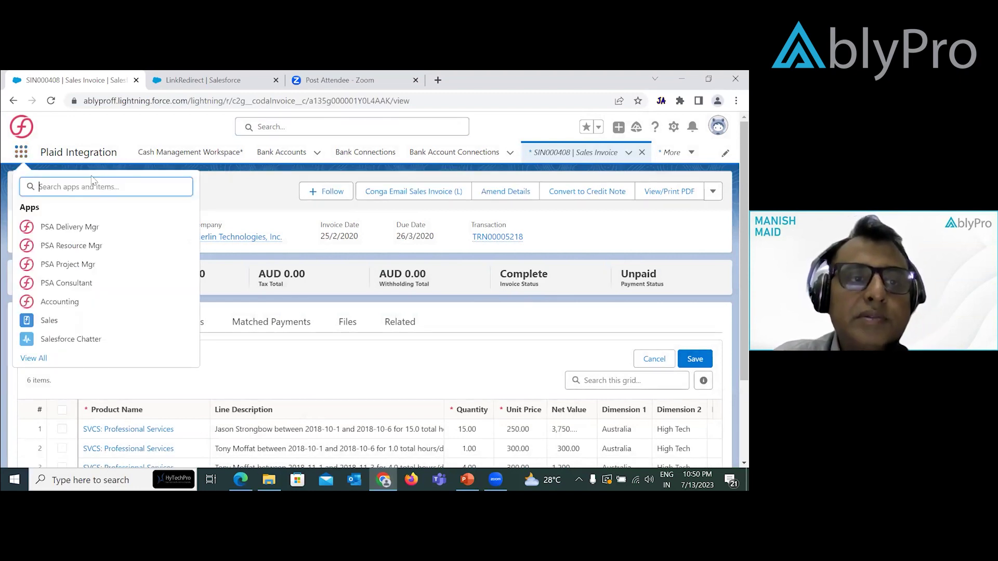
text(cas)
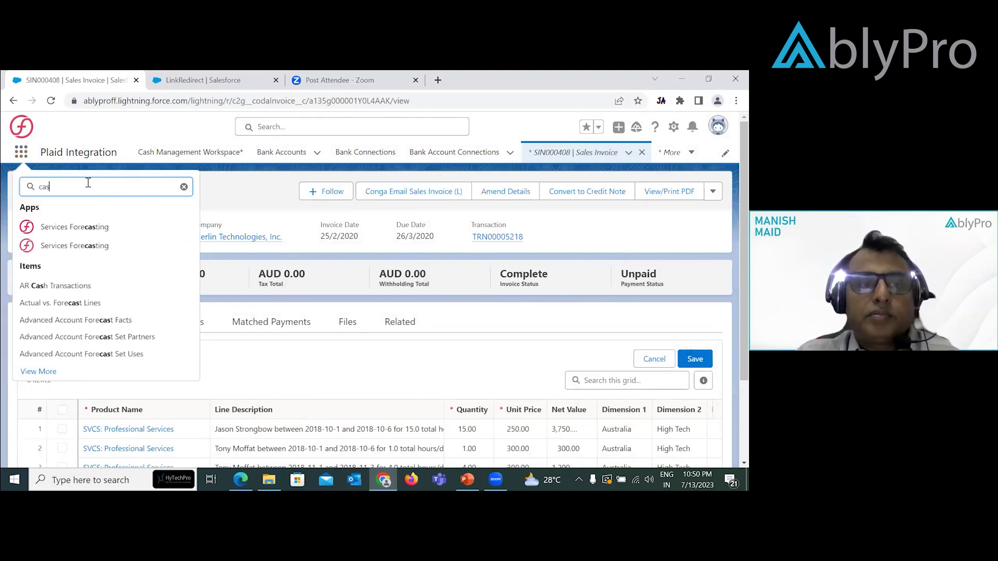
text(h match)
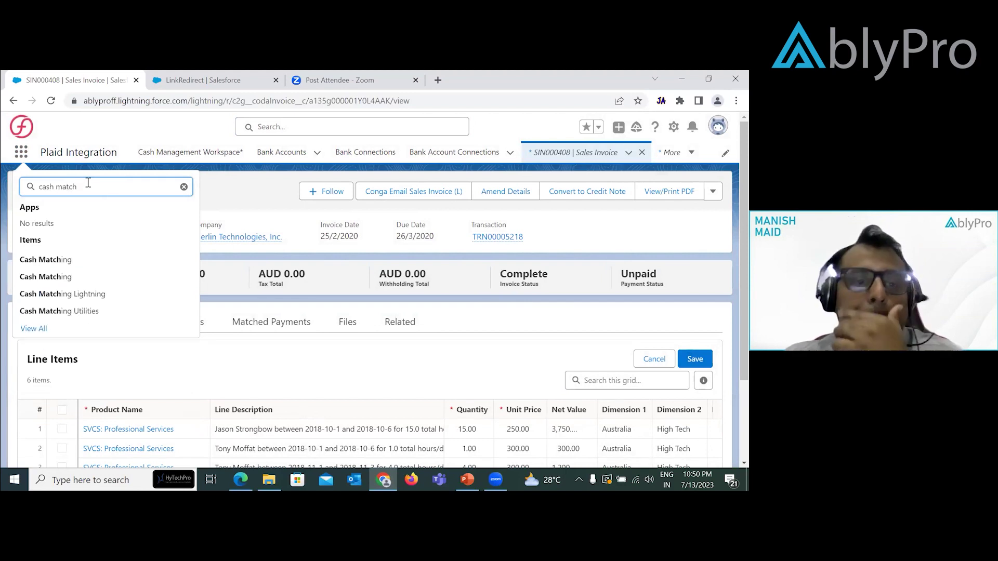
click(60, 263)
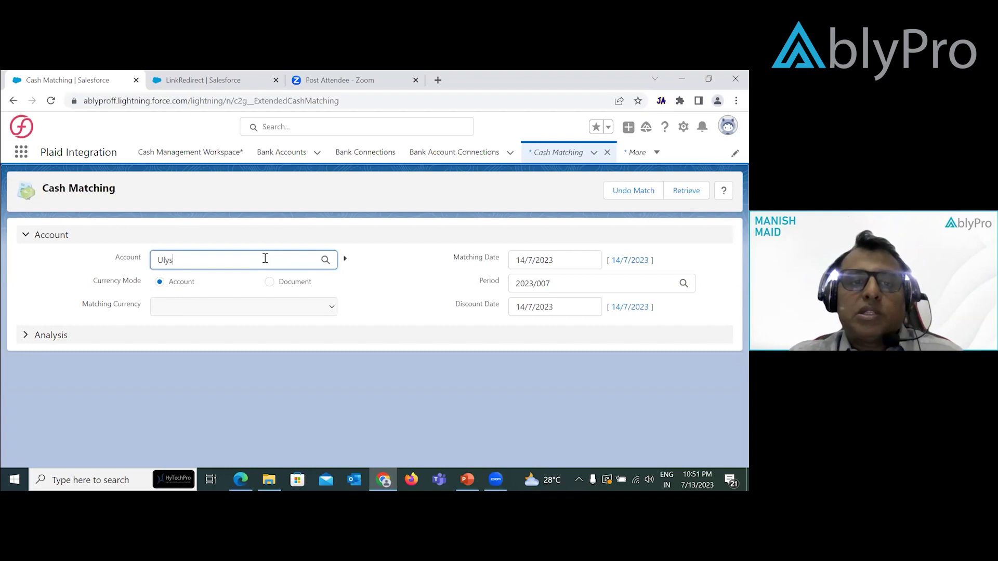
click(346, 258)
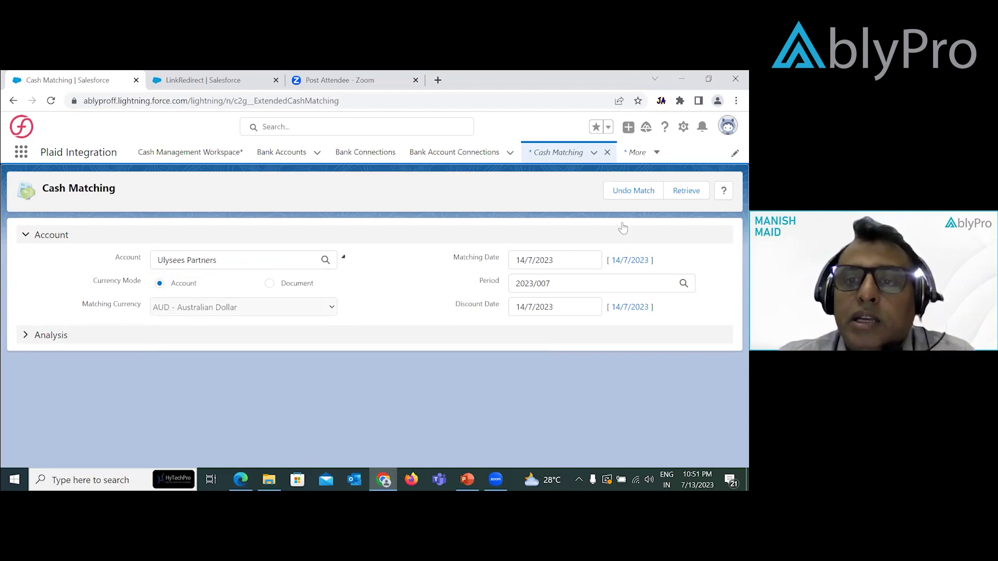
click(687, 192)
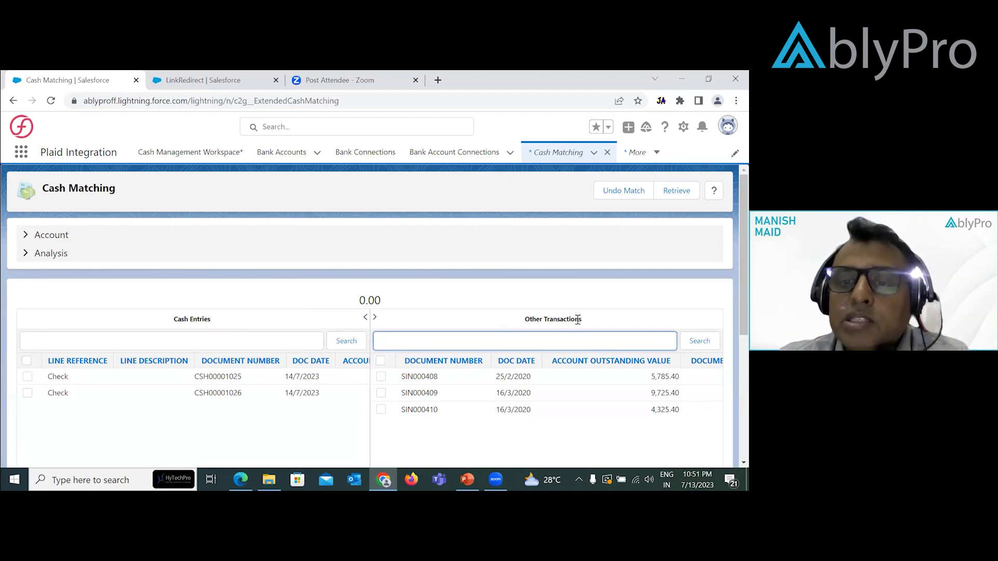
Step: Select only cash entry CSH00001026 for matching, leaving CSH00001025 unselected
click(27, 377)
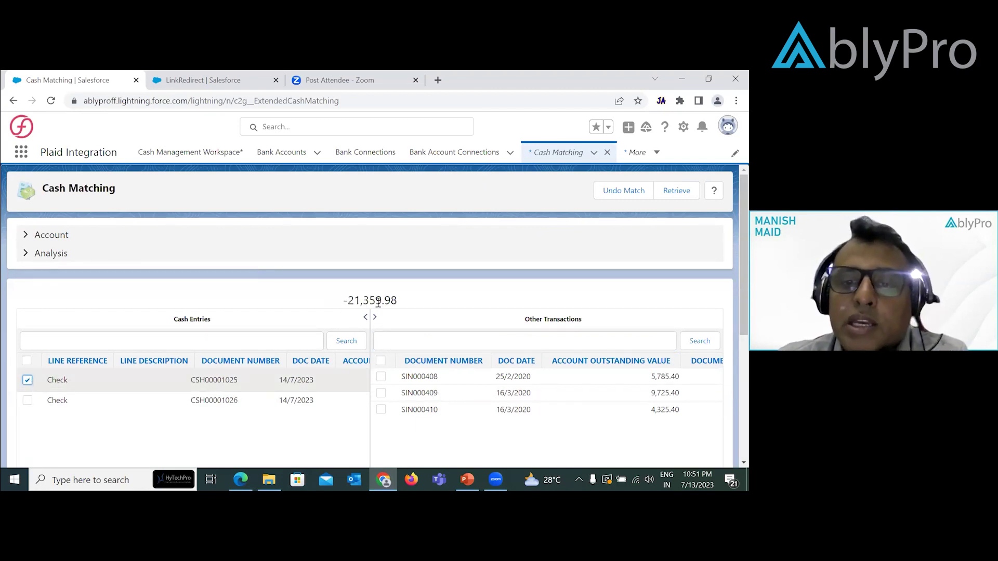
click(28, 381)
click(27, 395)
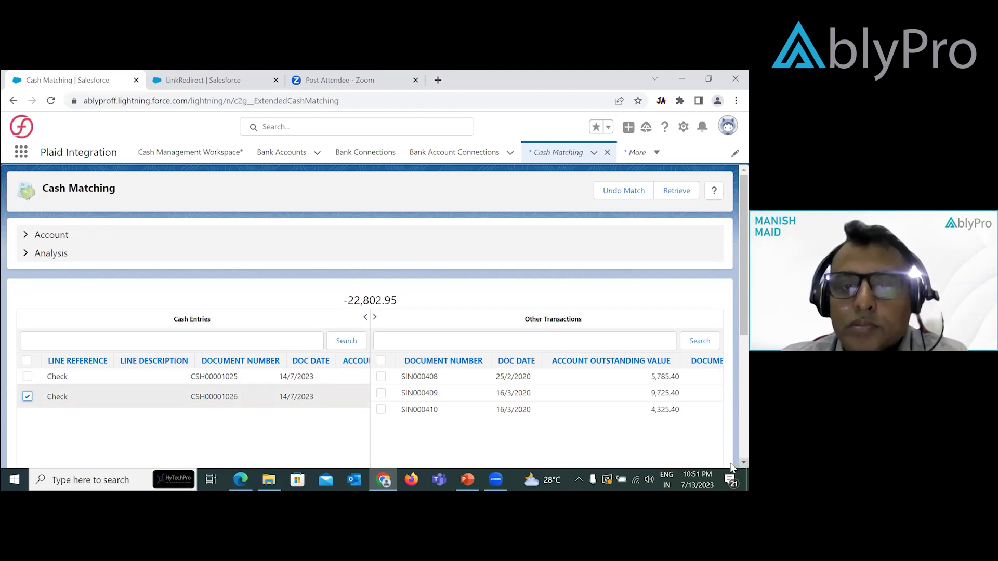
scroll(731, 467, down, 1)
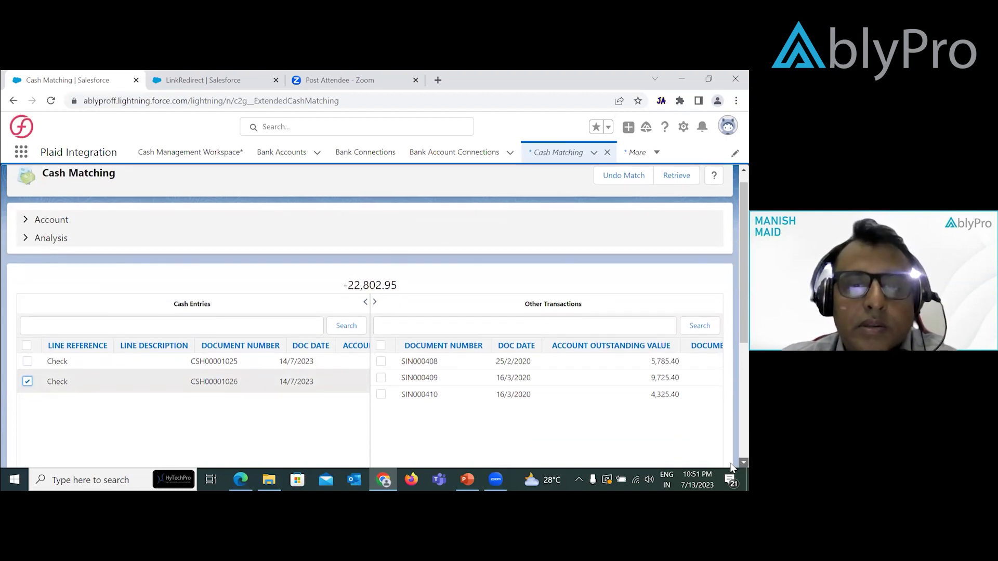
scroll(730, 467, down, 1)
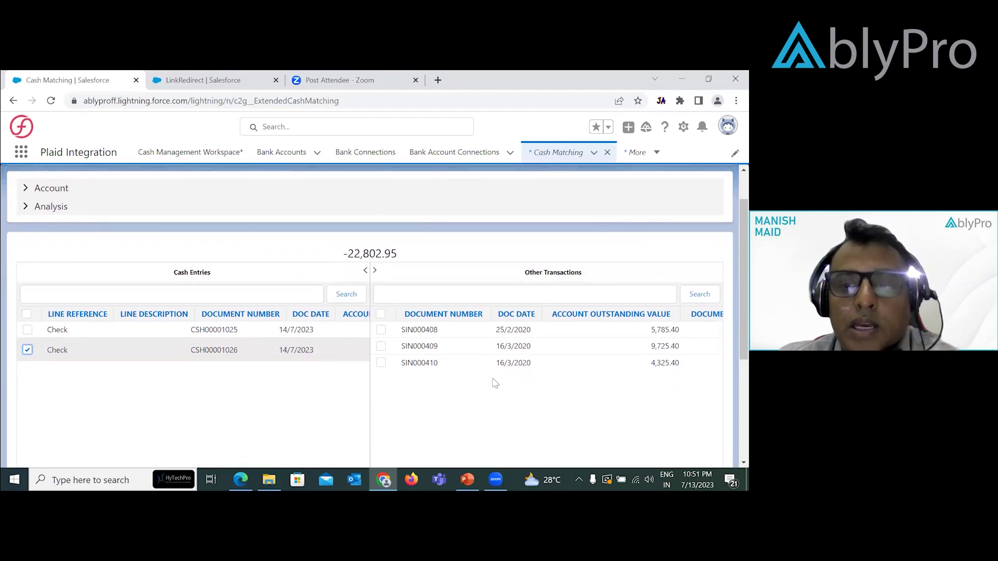
Step: Select invoices SIN000408, SIN000409 and SIN000410 to match against cash entry CSH00001026, and check the matching balance
click(381, 330)
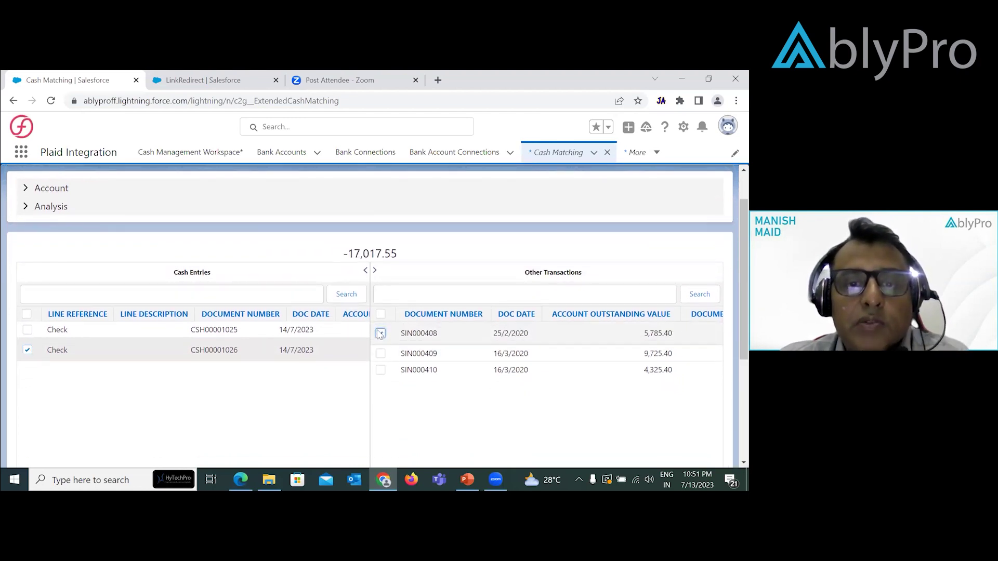
click(381, 354)
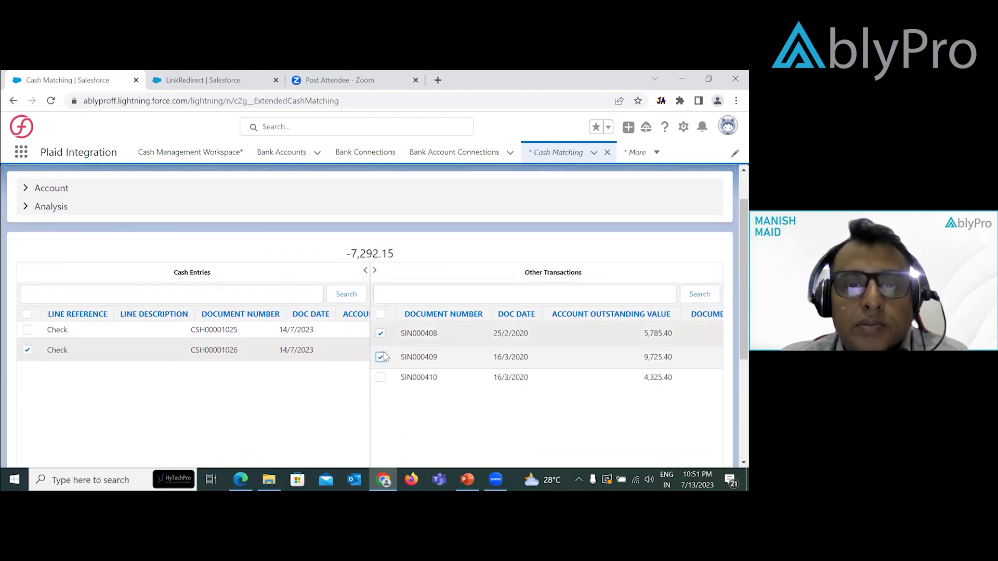
click(381, 381)
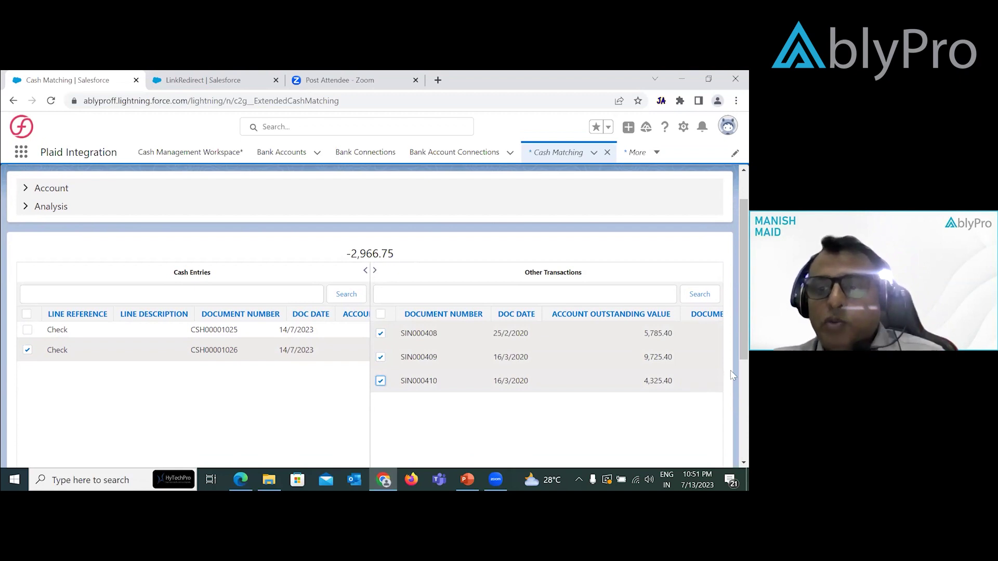
scroll(733, 385, down, 2)
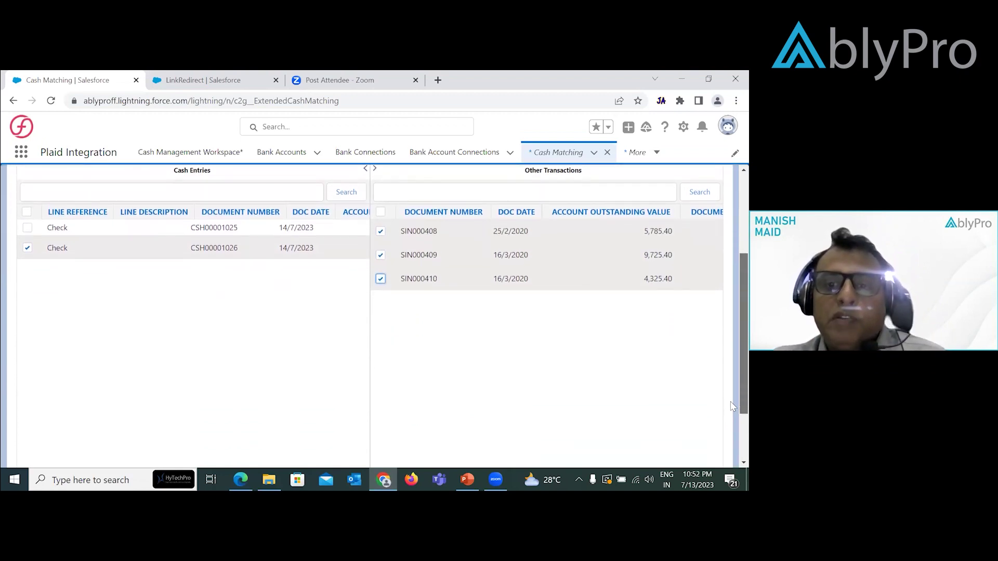
scroll(732, 406, up, 2)
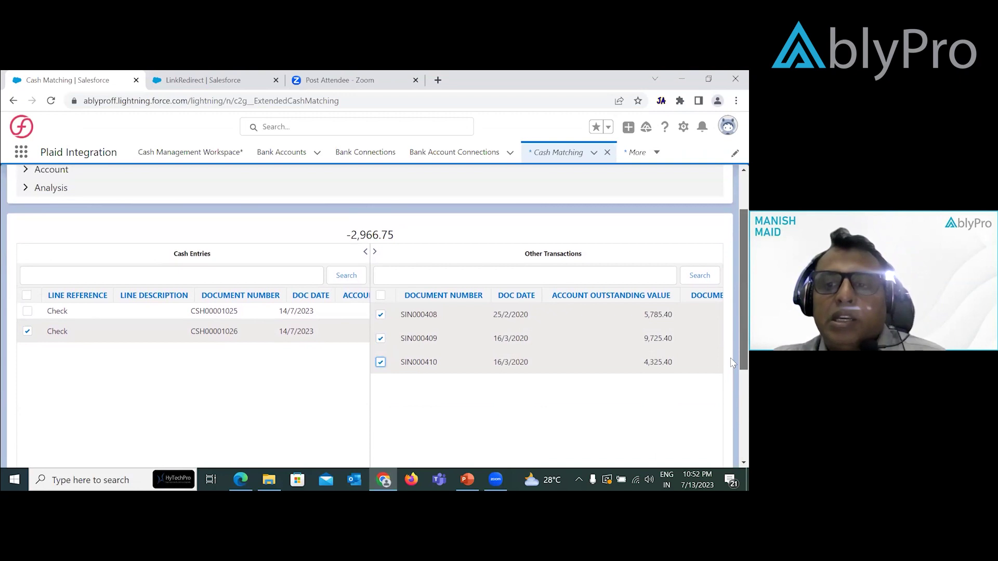
scroll(733, 362, up, 1)
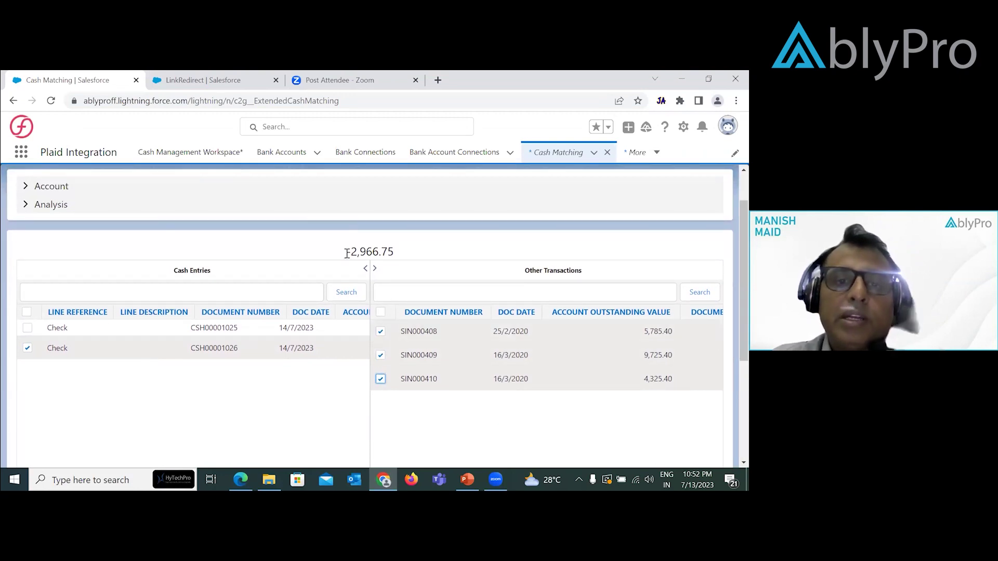
drag(348, 252, 394, 252)
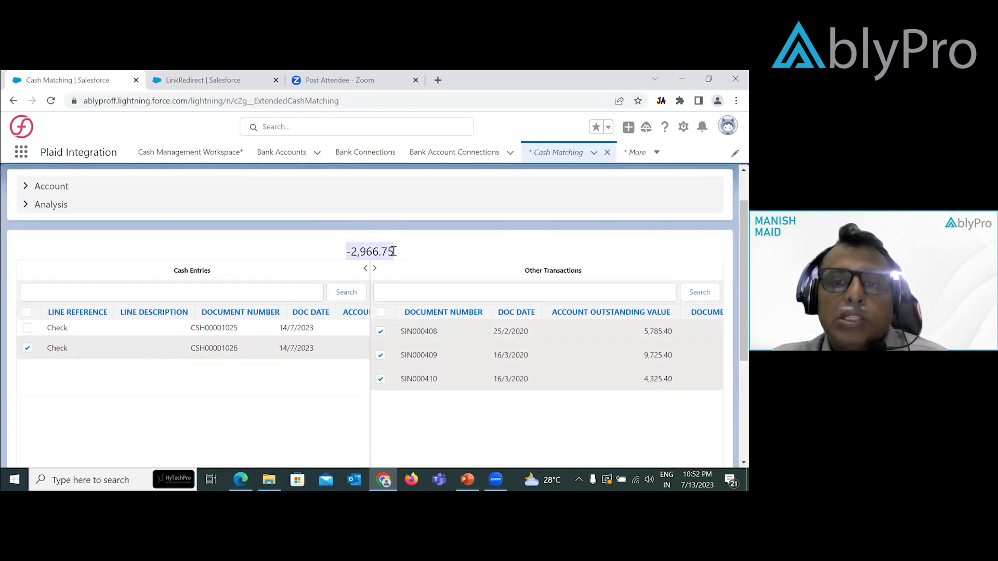
click(348, 252)
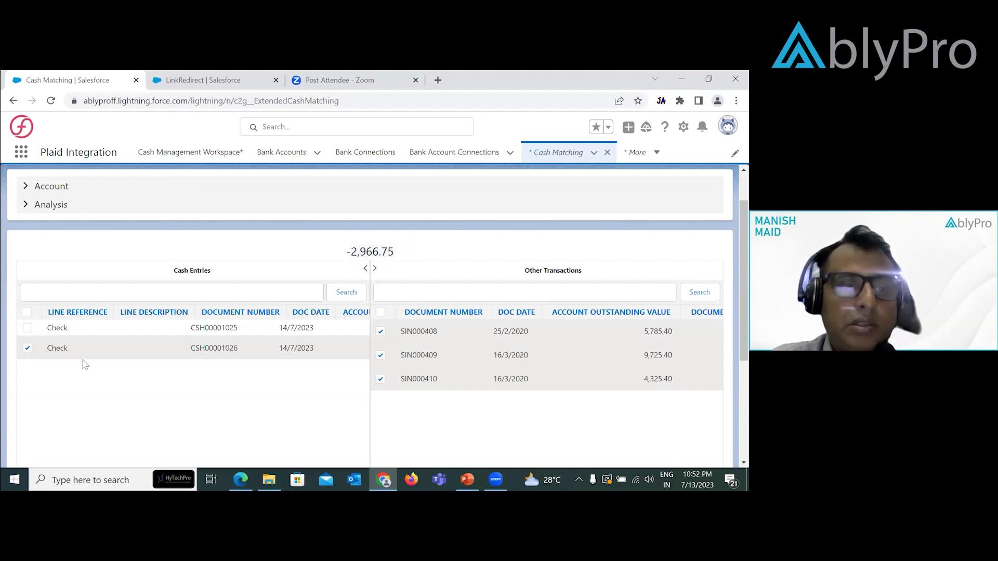
Step: Select cash entry CSH00001025 in place of CSH00001026, keeping all three invoices selected
click(27, 332)
click(27, 355)
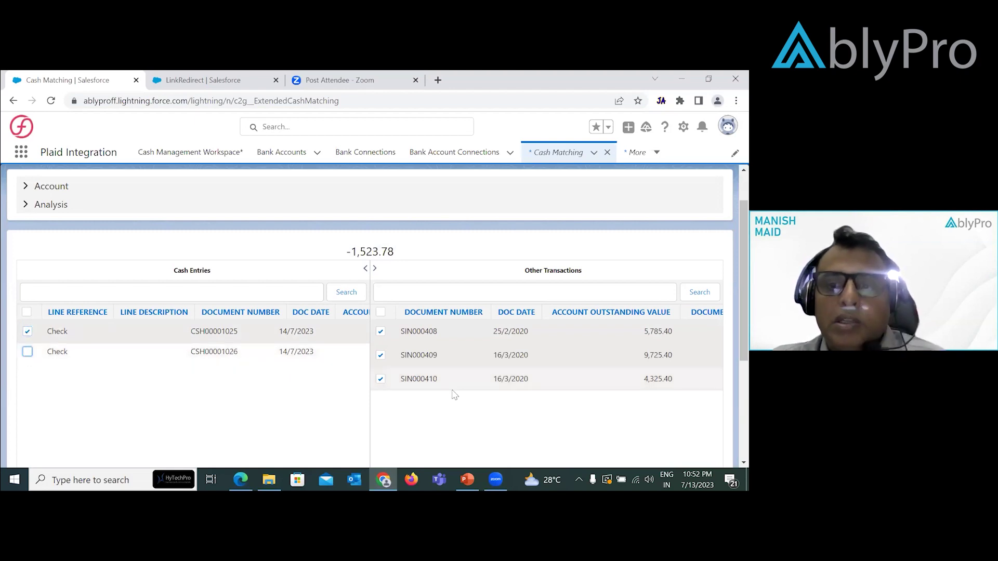
click(381, 380)
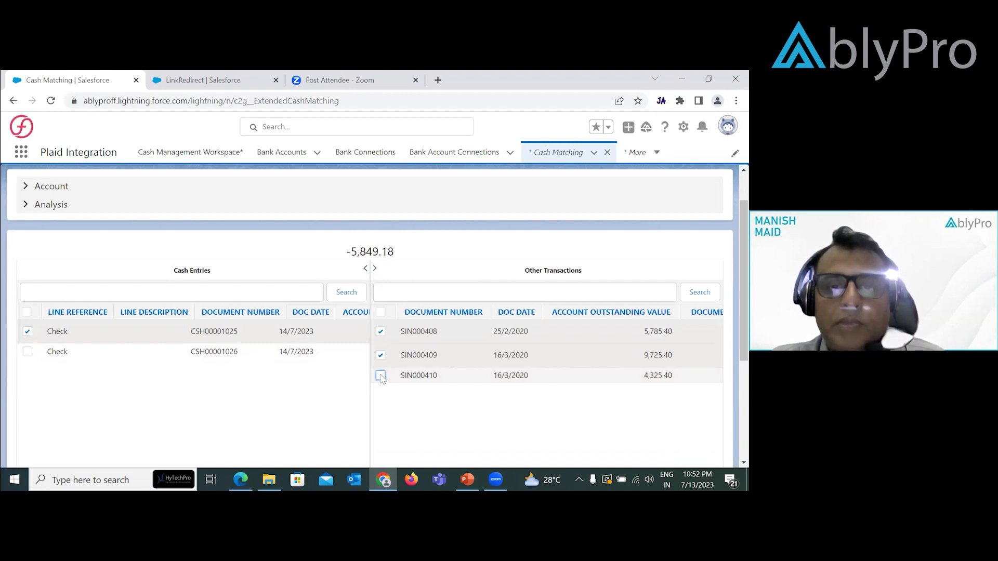
click(381, 376)
Step: Examine the outstanding, paid and write-off values and totals of the selected cash entry and invoices
scroll(733, 394, down, 1)
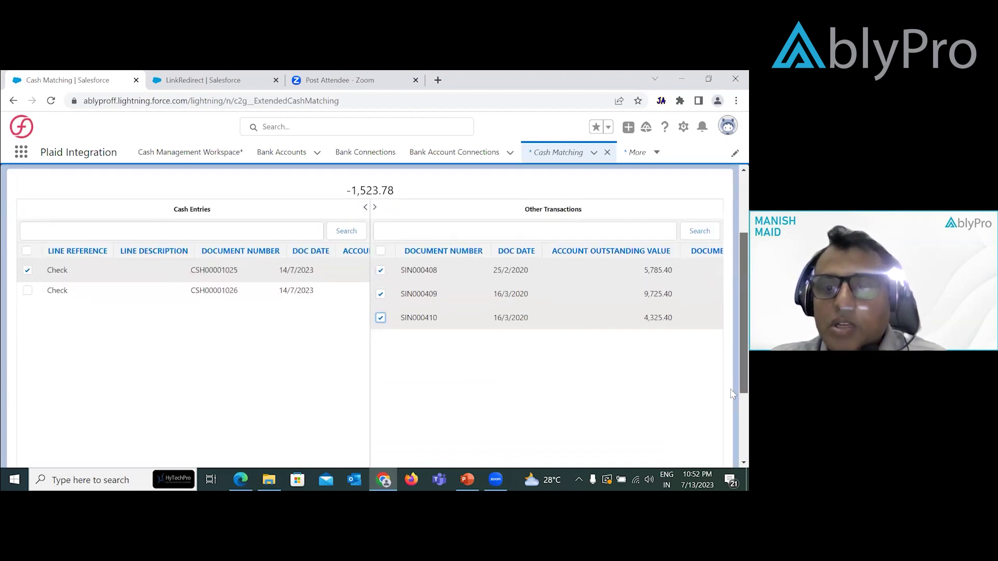
scroll(733, 394, down, 2)
scroll(732, 445, up, 1)
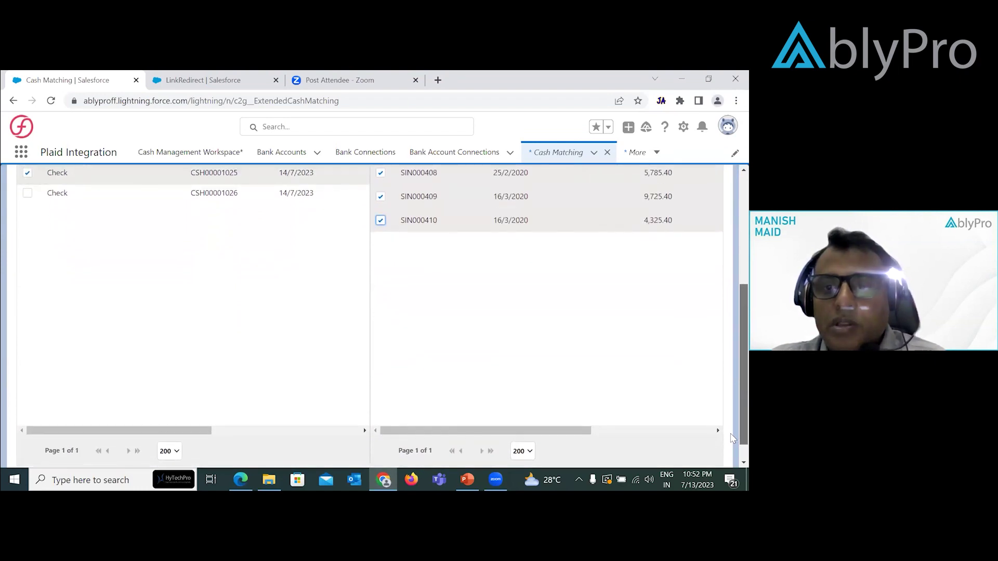
click(614, 437)
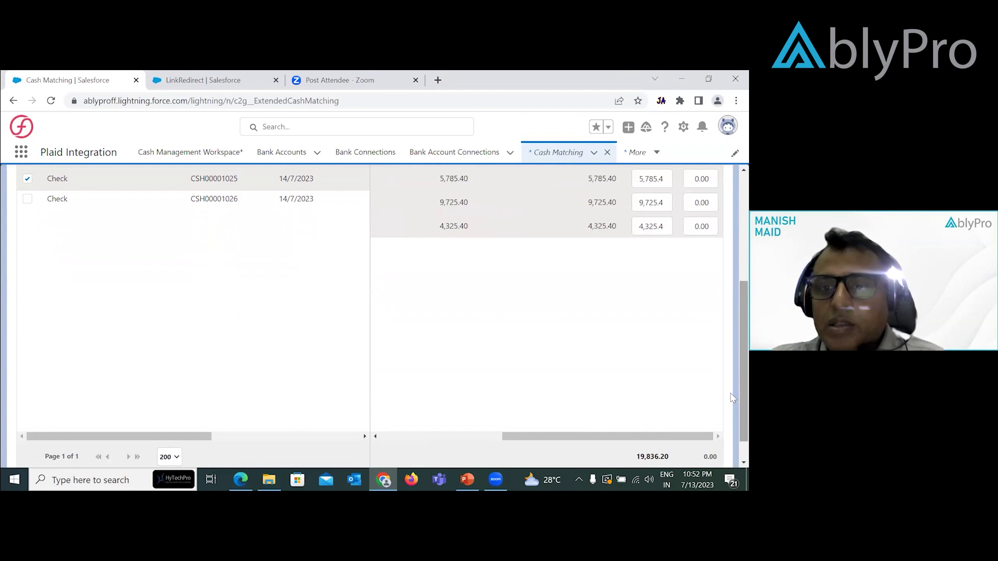
scroll(732, 364, up, 2)
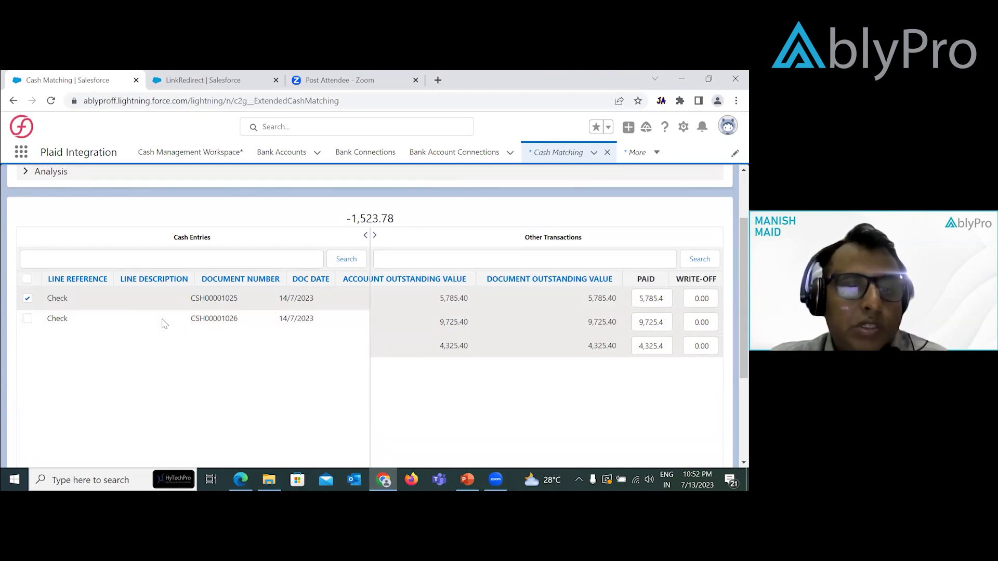
scroll(733, 404, down, 2)
scroll(733, 404, down, 1)
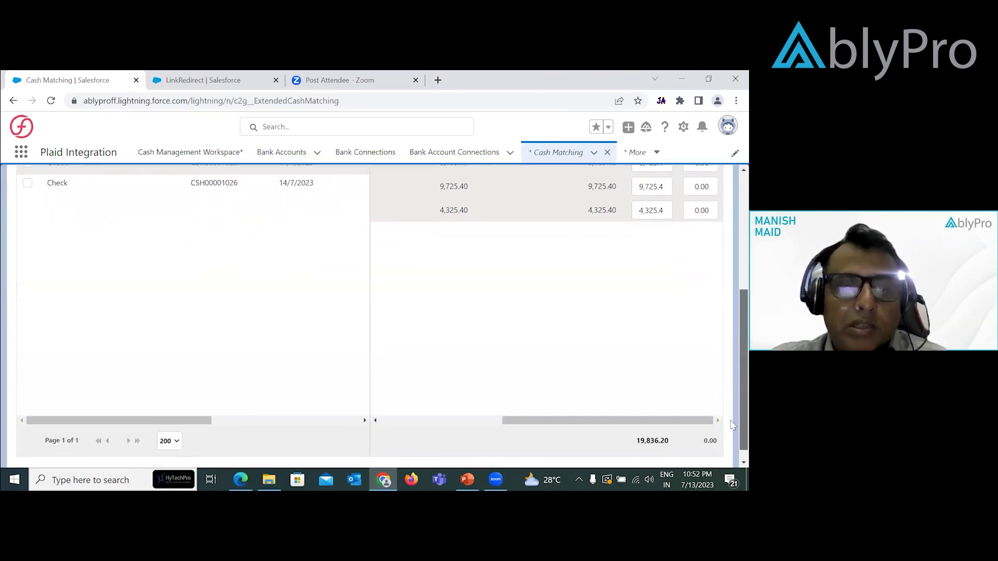
scroll(339, 405, right, 3)
scroll(339, 405, right, 2)
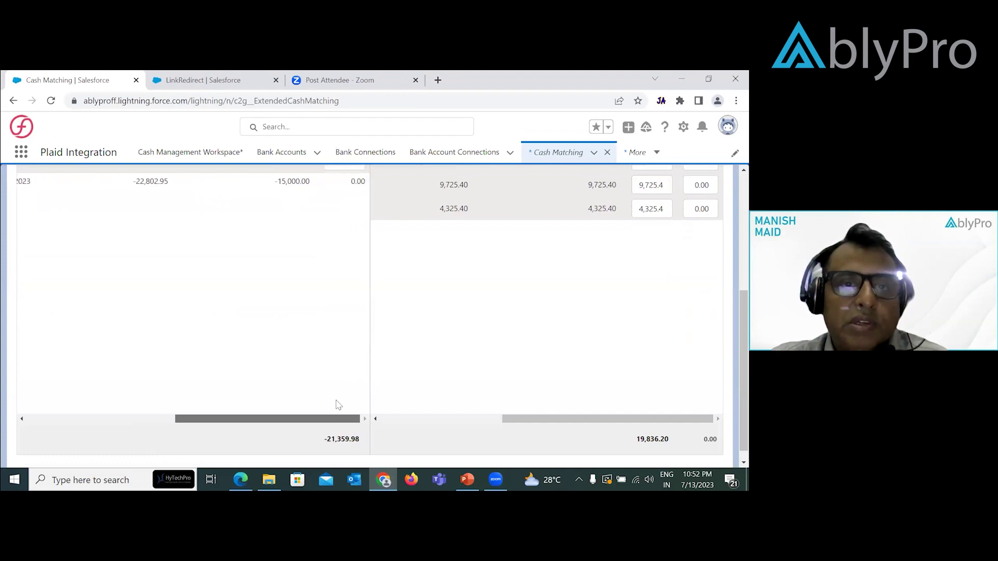
scroll(732, 348, up, 2)
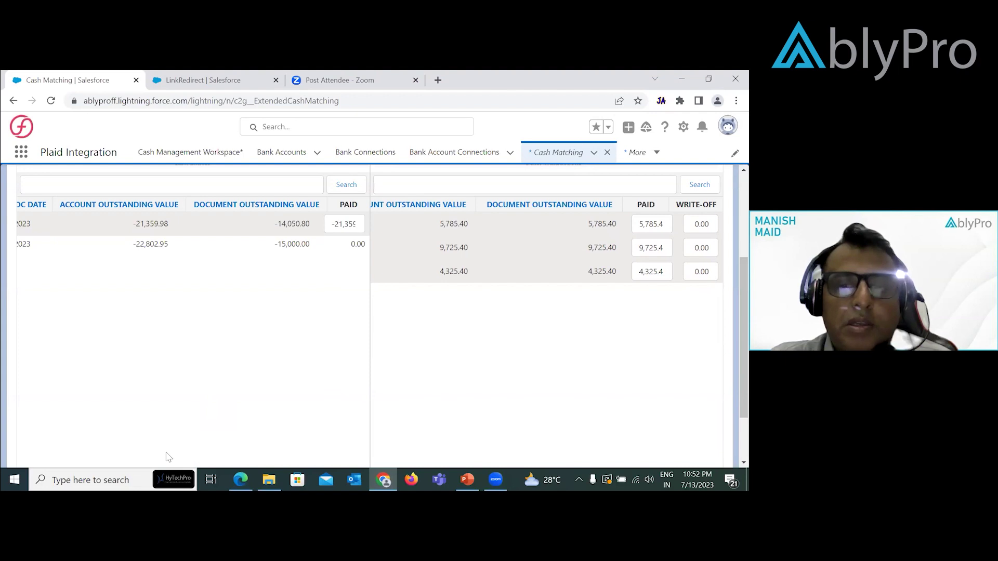
scroll(732, 404, up, 3)
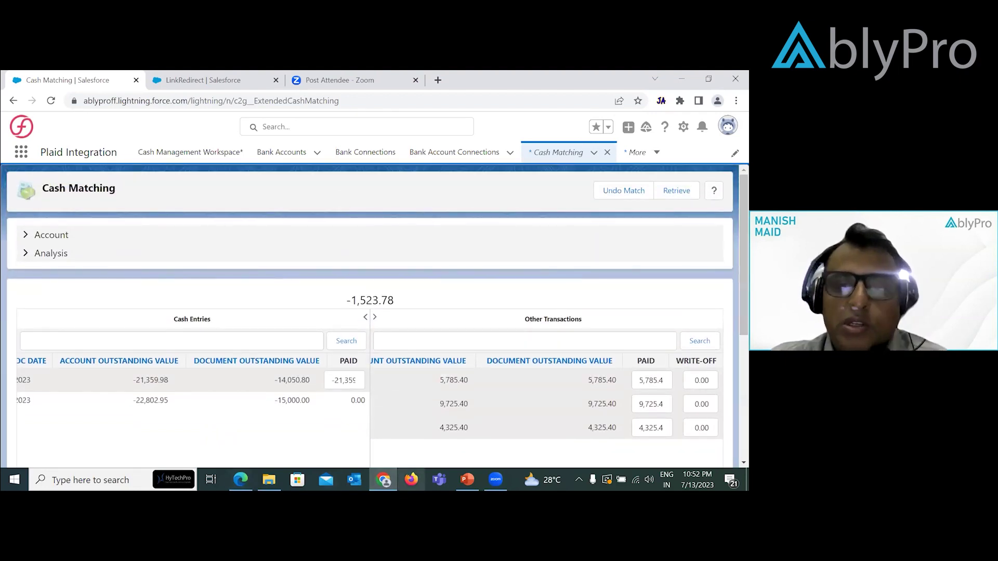
scroll(732, 332, down, 1)
scroll(572, 291, up, 1)
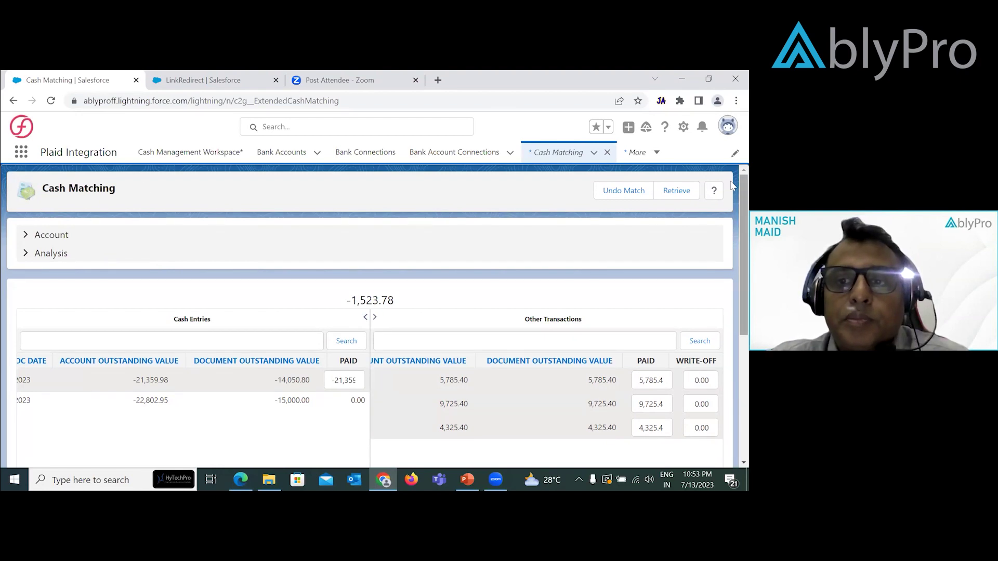
Step: Restart Cash Matching with the account set to Prestige Worldwide and retrieve its cash entries and other transactions
click(20, 156)
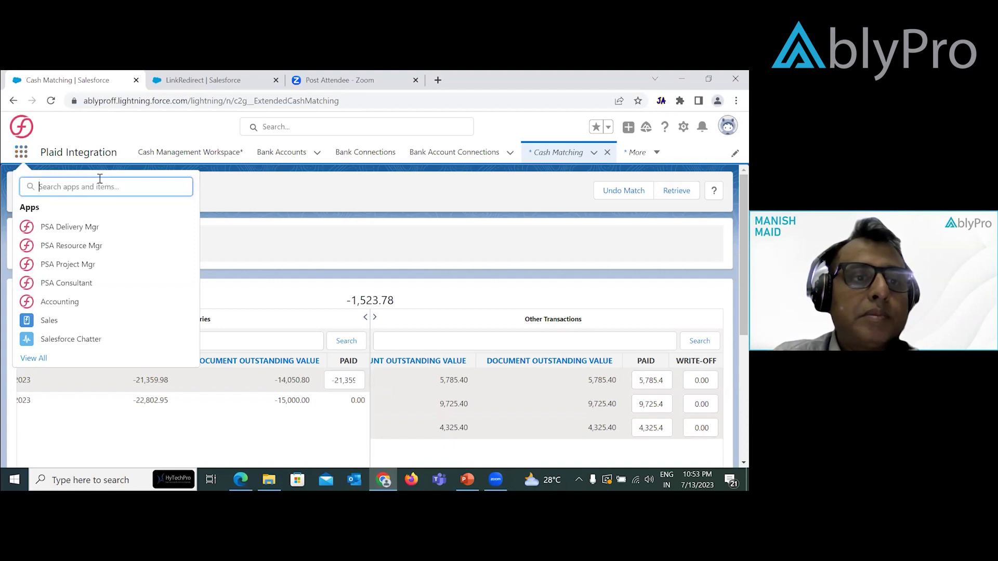
click(538, 154)
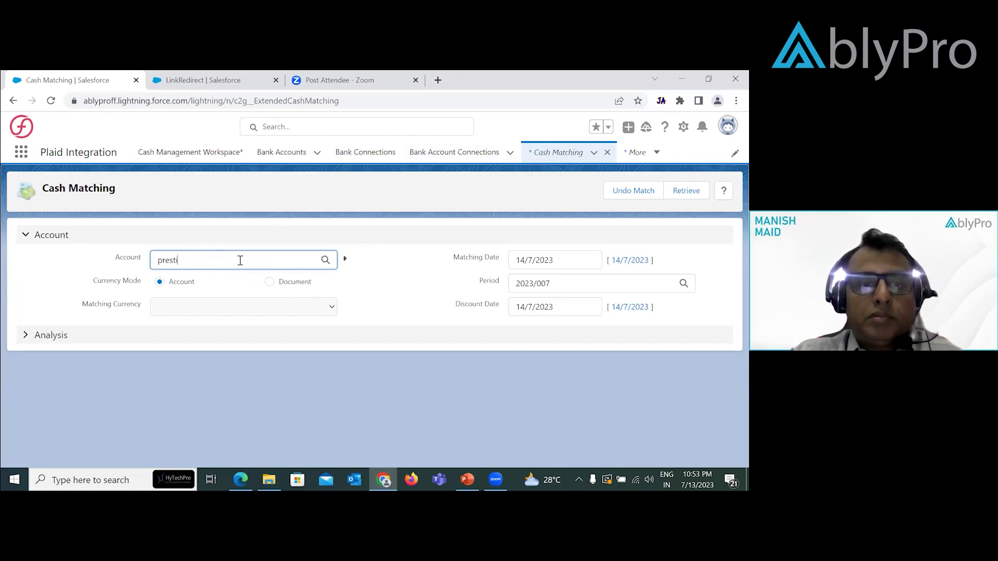
click(343, 259)
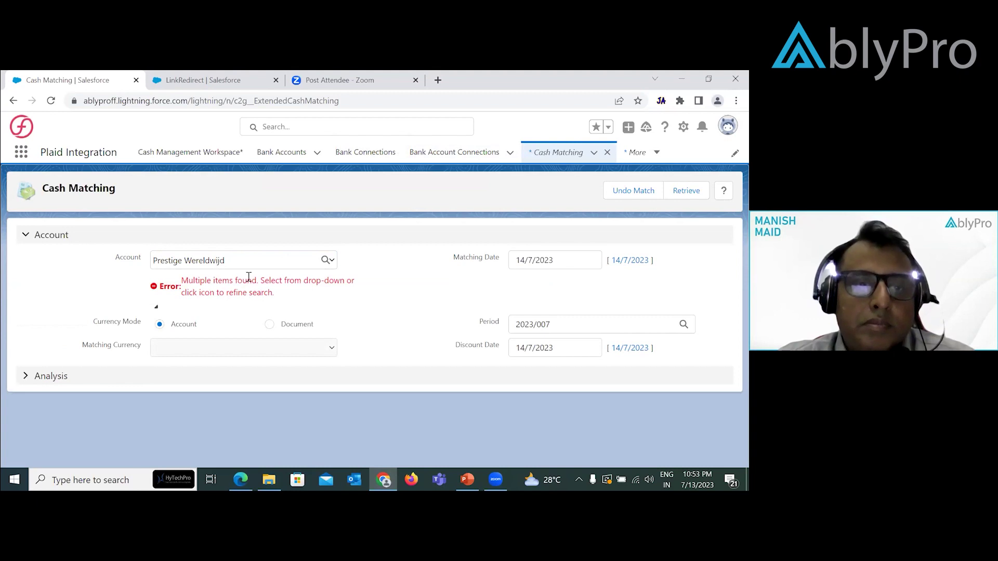
click(246, 268)
click(223, 297)
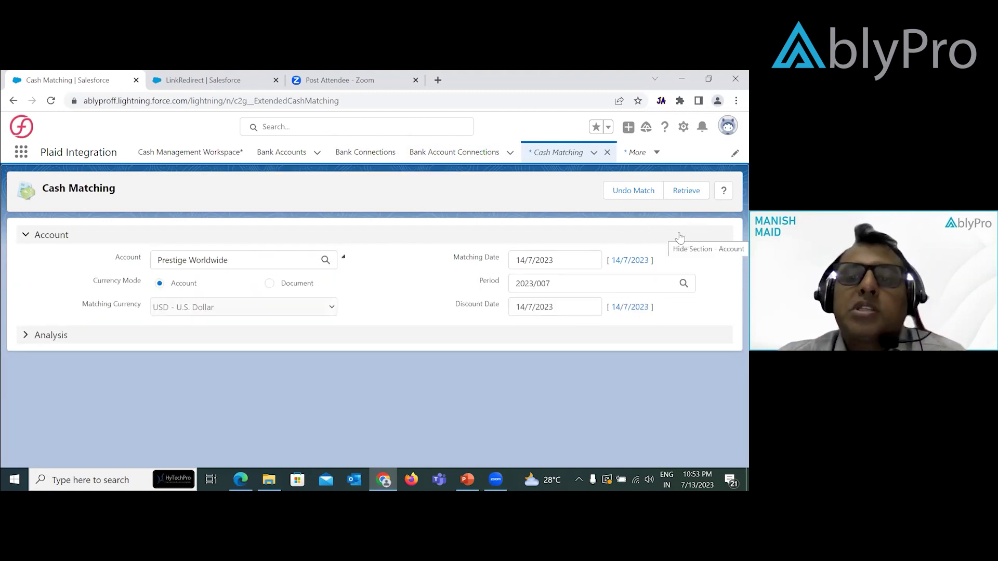
click(686, 191)
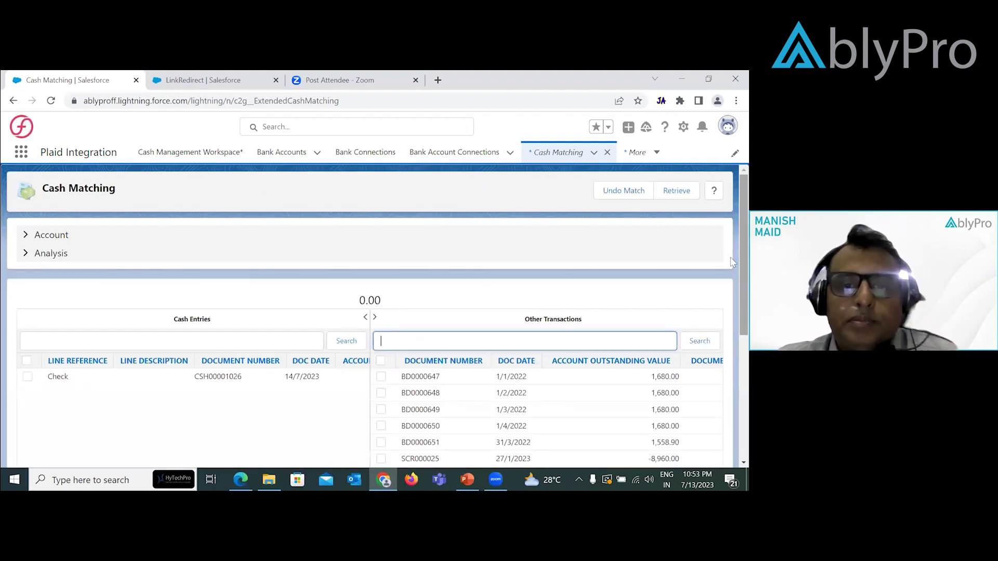
Step: Select cash entry CSH00001026 and transaction BD0000647 for matching
scroll(727, 271, down, 2)
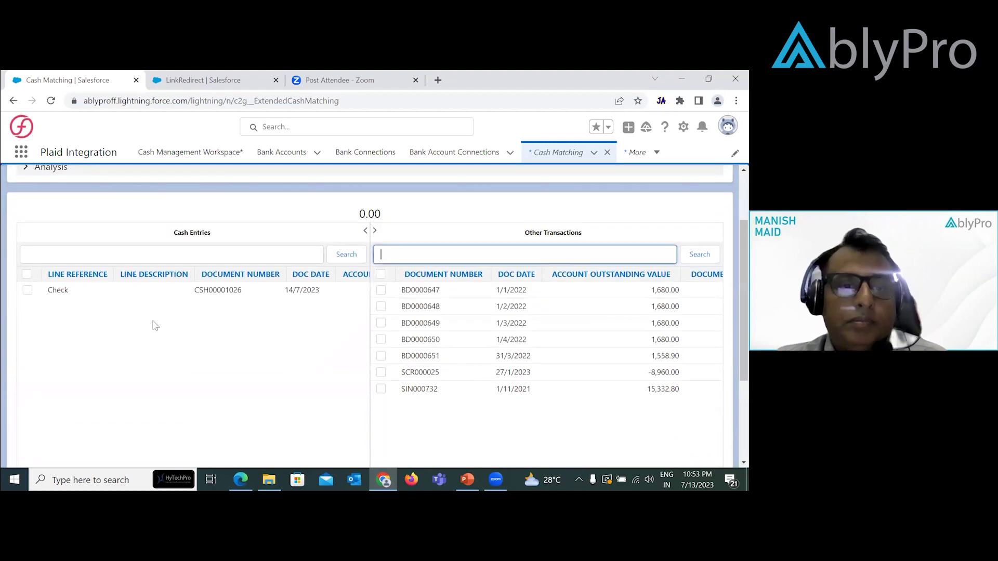
click(27, 290)
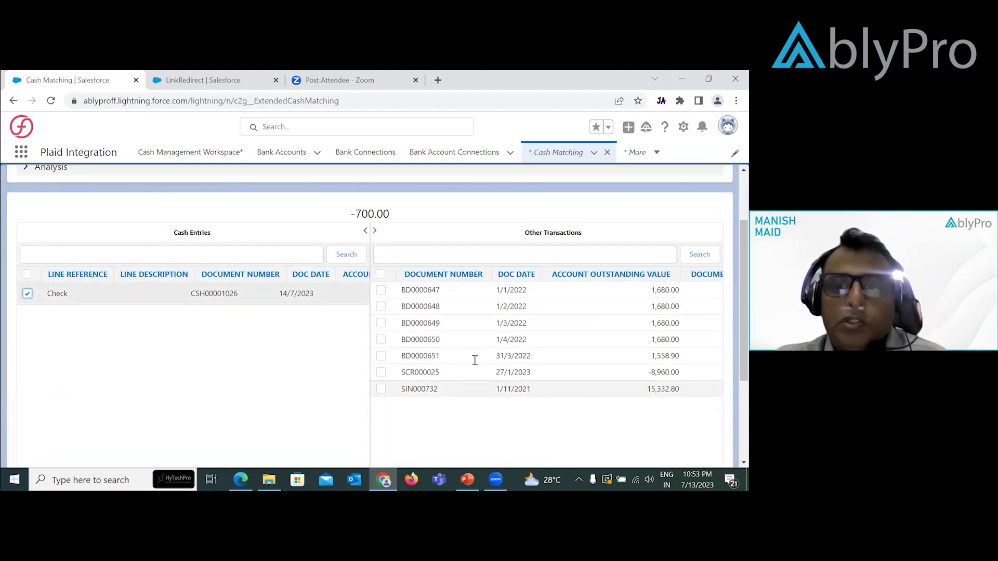
click(382, 292)
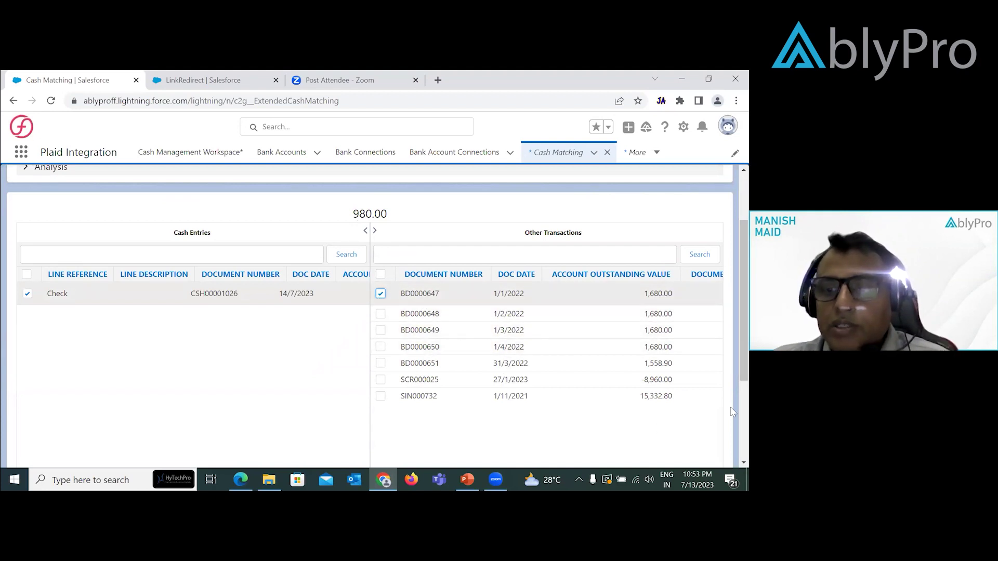
Step: Set the paid amount of transaction BD0000647 to 700 and commit the match
scroll(732, 412, down, 3)
click(633, 406)
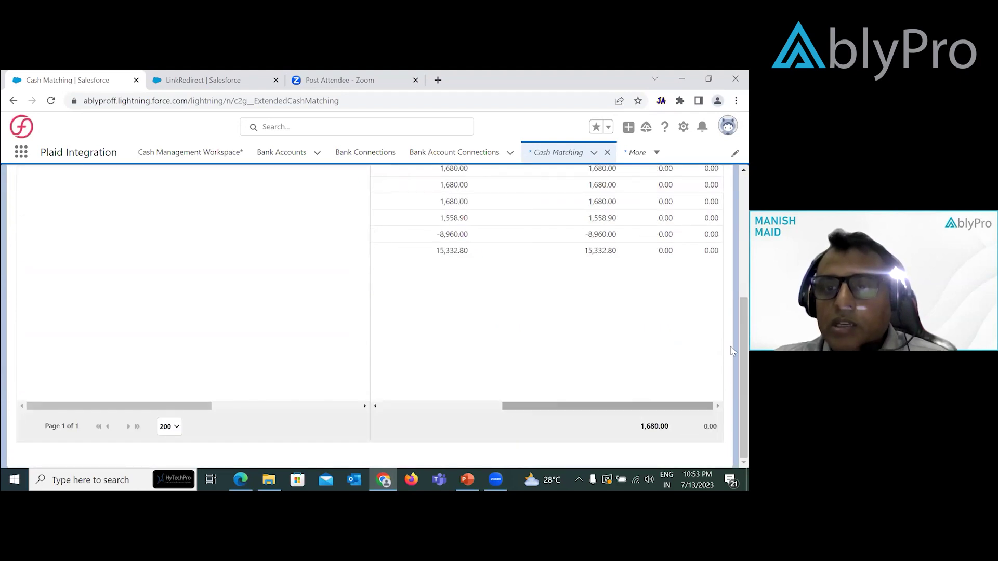
scroll(733, 222, up, 3)
click(665, 379)
text(700)
key(Tab)
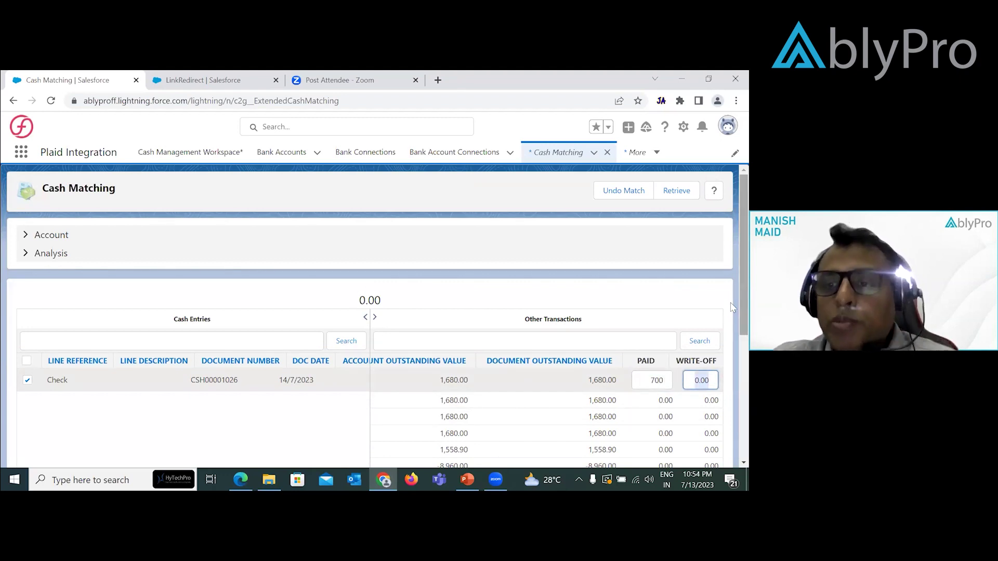
scroll(732, 306, down, 5)
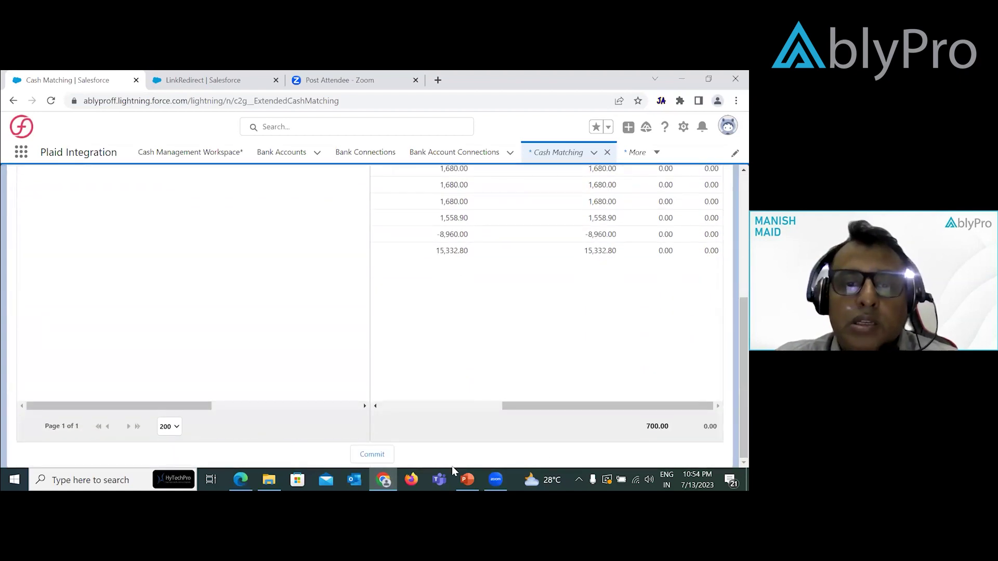
click(373, 455)
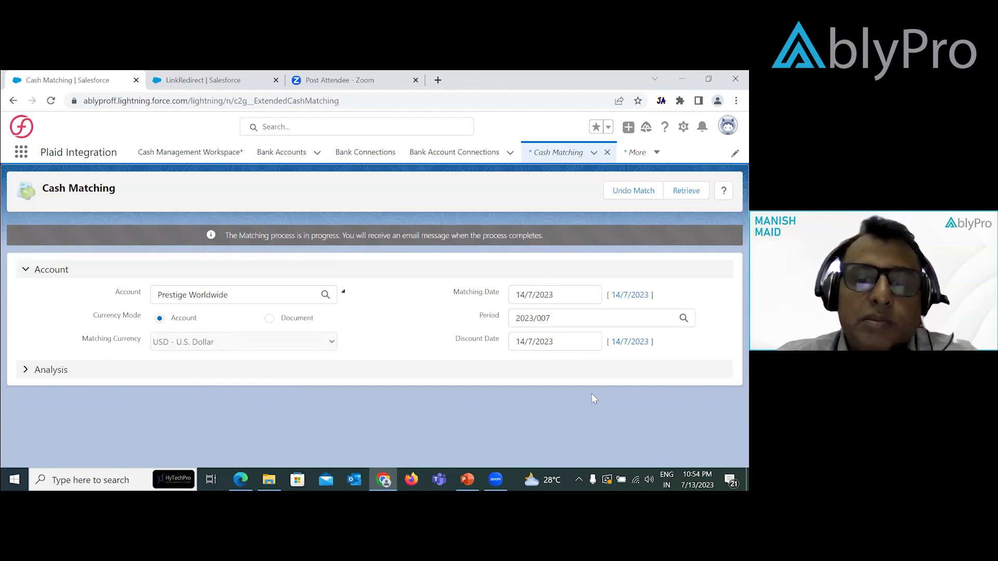
Step: Switch to PowerPoint, present the Matching Cash Entries slide, advance to the Bank Accounts slide and end the slide show
click(467, 479)
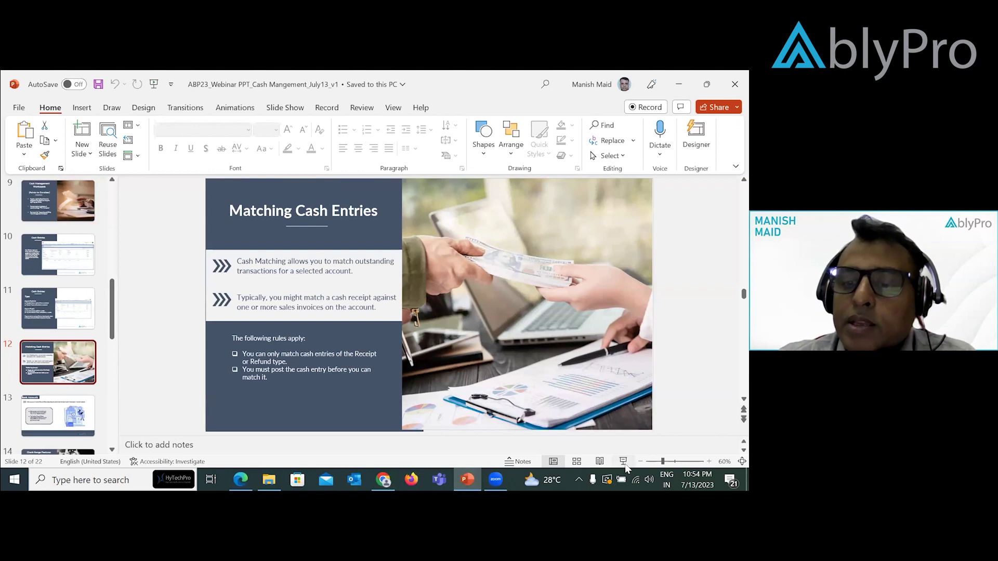
click(623, 461)
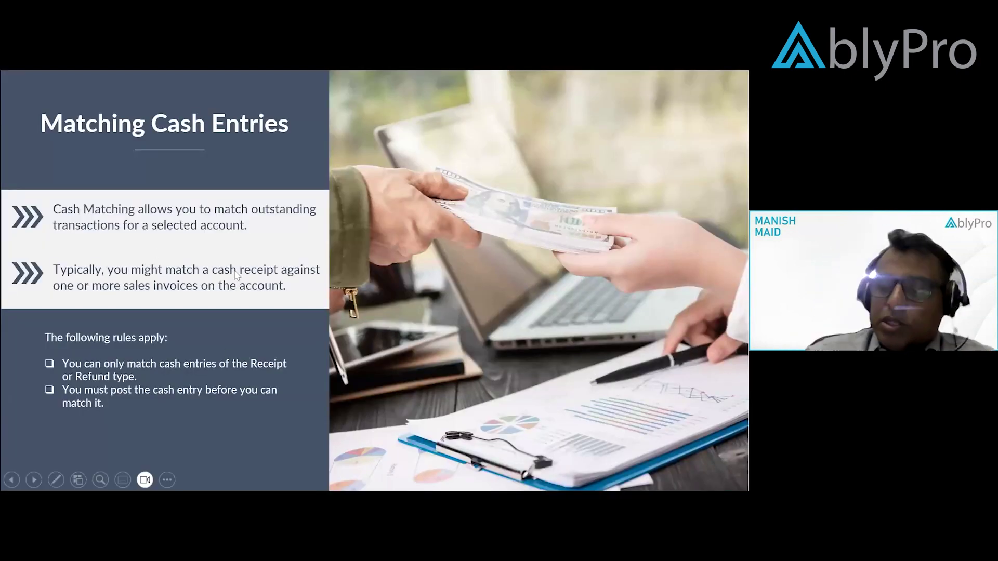
key(Right)
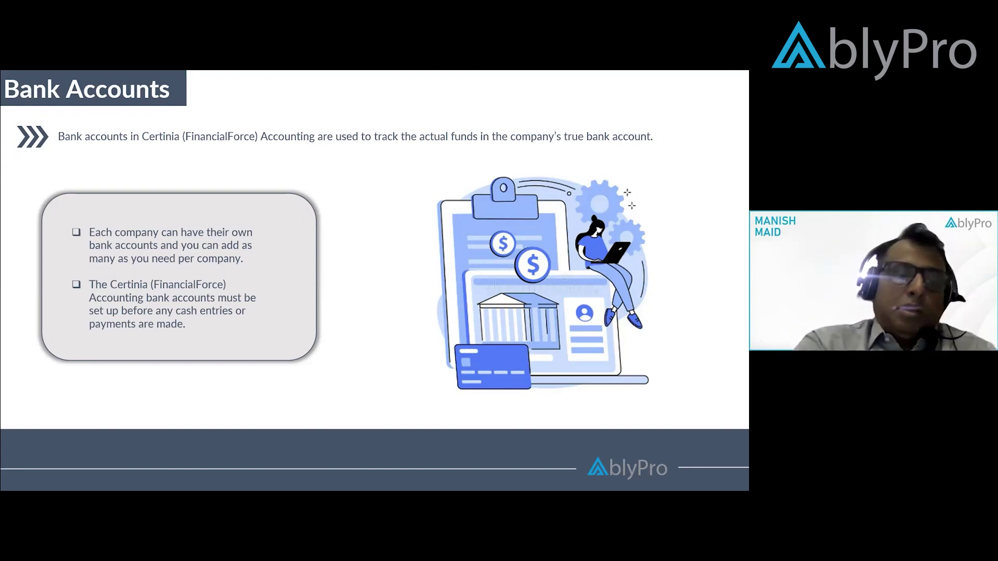
key(Escape)
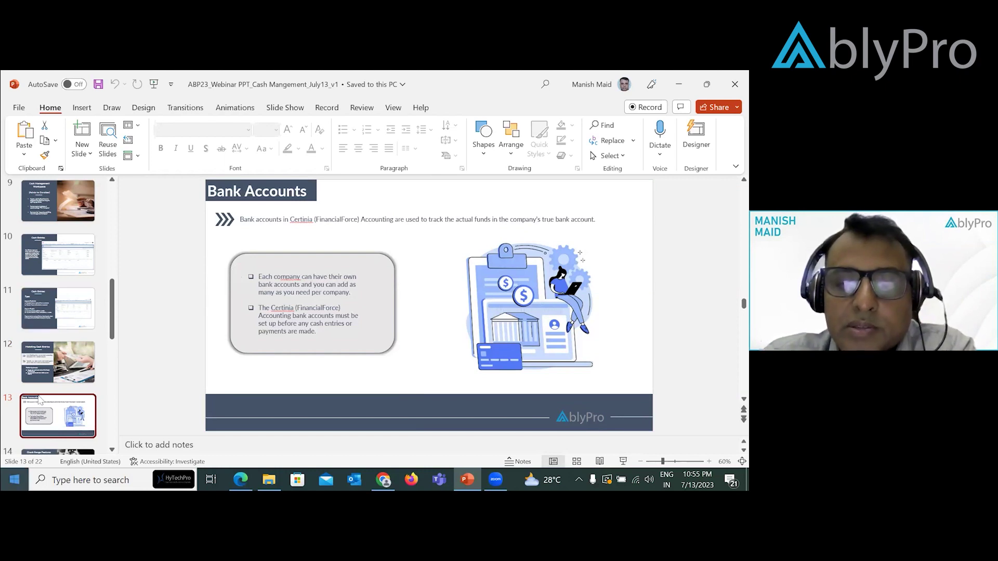
Step: Switch to Salesforce in Chrome, open Bank Accounts and display the All list view
click(383, 479)
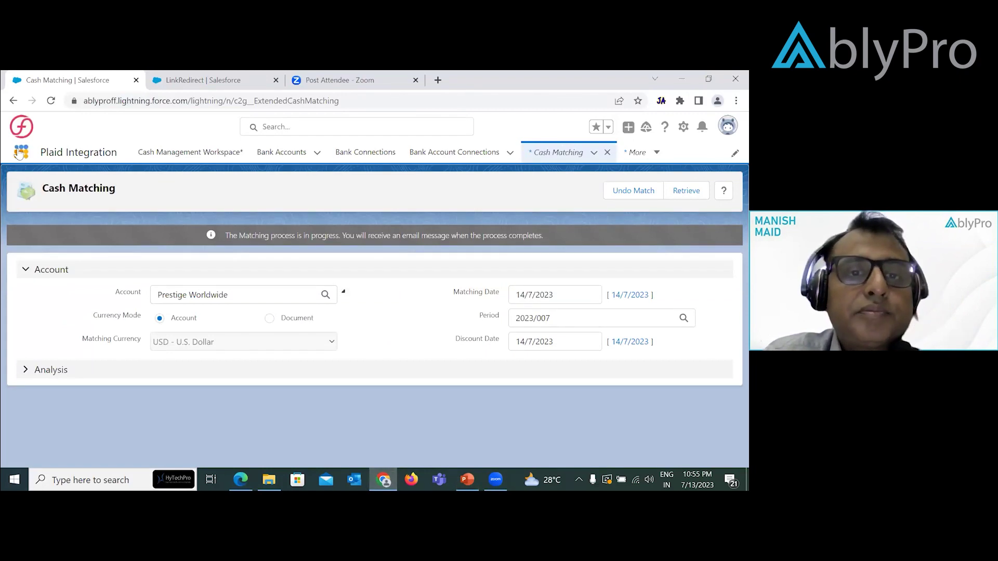
click(272, 156)
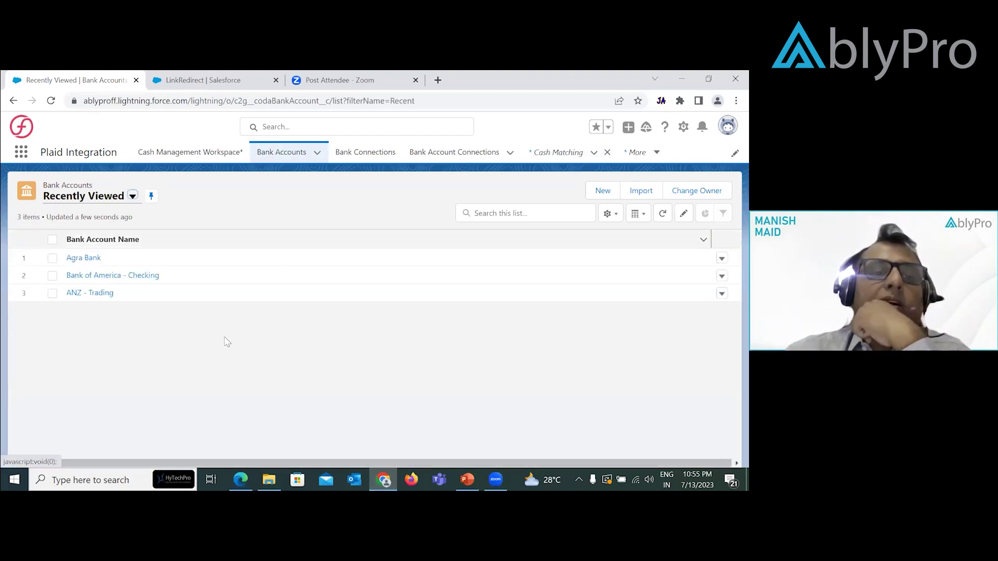
click(83, 270)
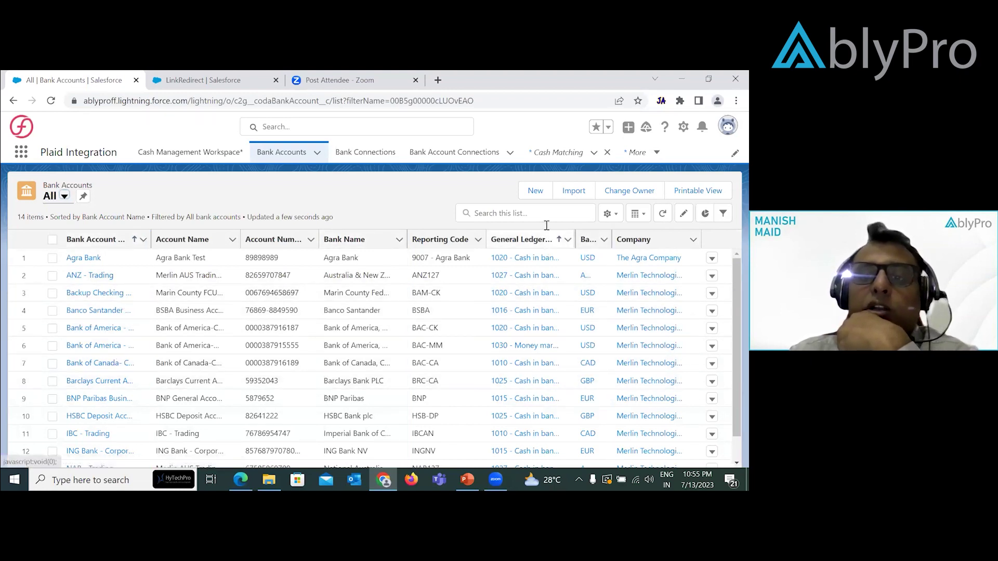
Step: Open a blank New Bank Account form, review its required fields and close it without saving
click(538, 194)
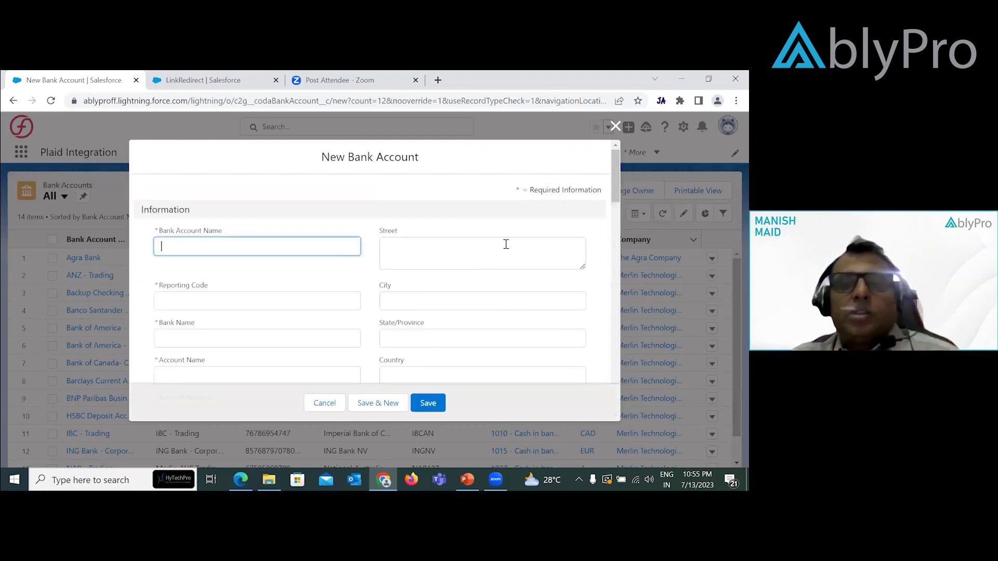
mouse_move(617, 185)
mouse_down()
mouse_move(617, 370)
mouse_move(613, 174)
mouse_up()
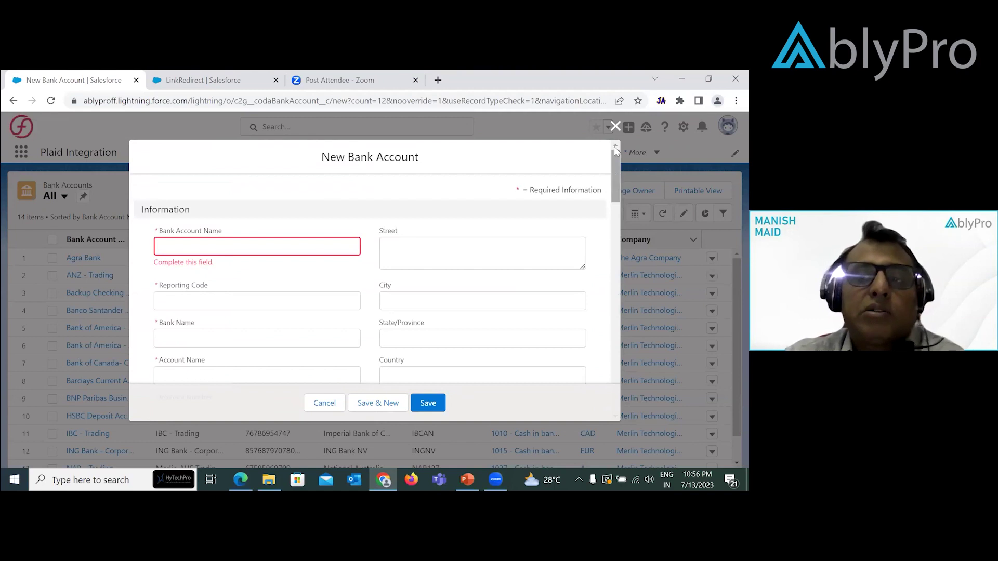
click(615, 128)
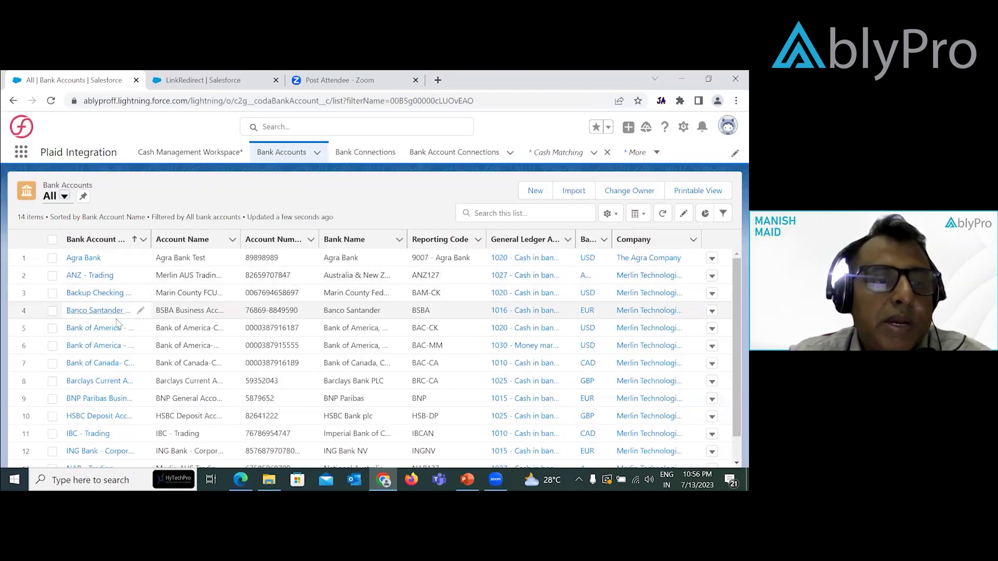
Step: Open the Bank of America - Checking account with reporting code BAC-CK and examine its bank, address and currency details
click(102, 330)
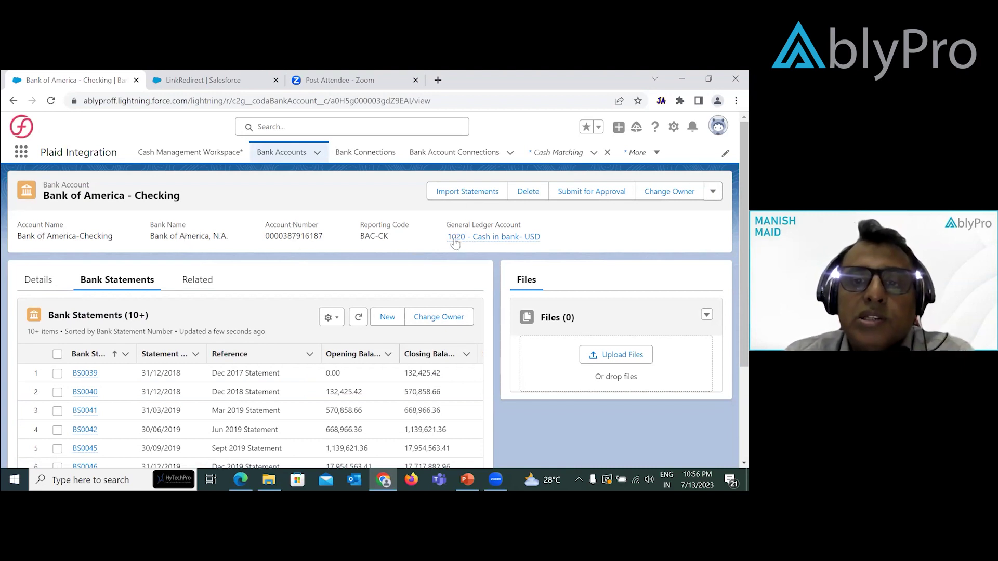
mouse_move(457, 249)
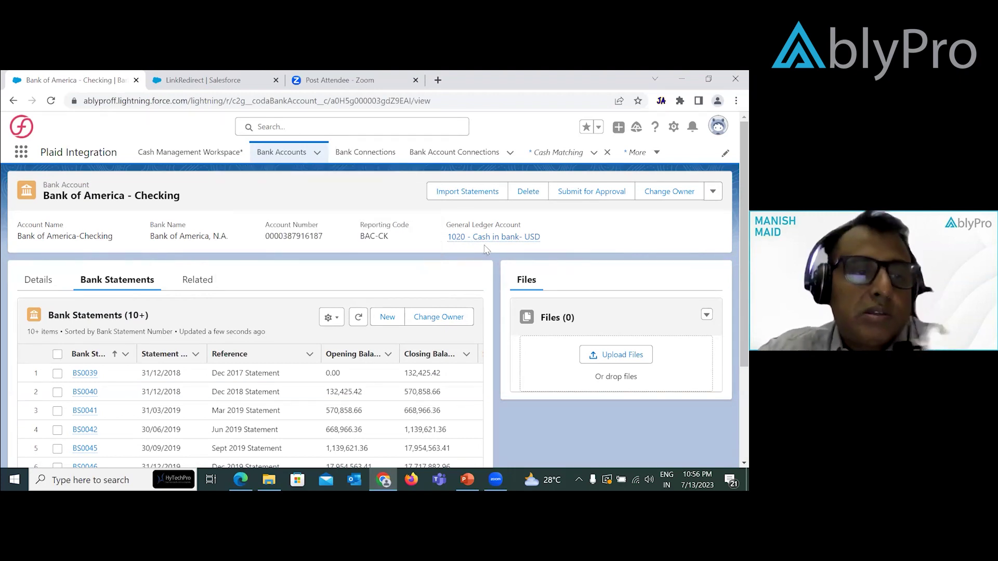
click(39, 282)
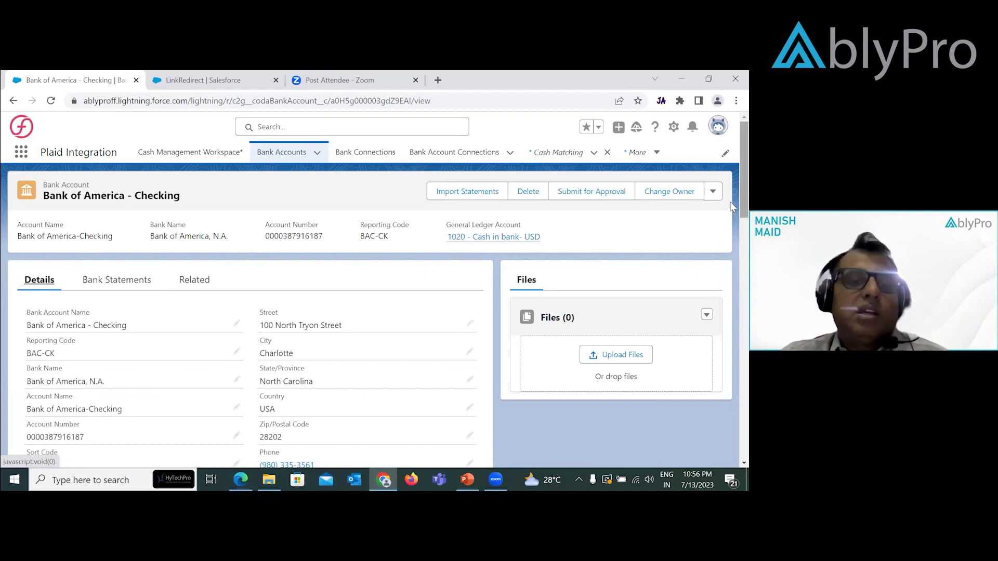
scroll(731, 206, down, 2)
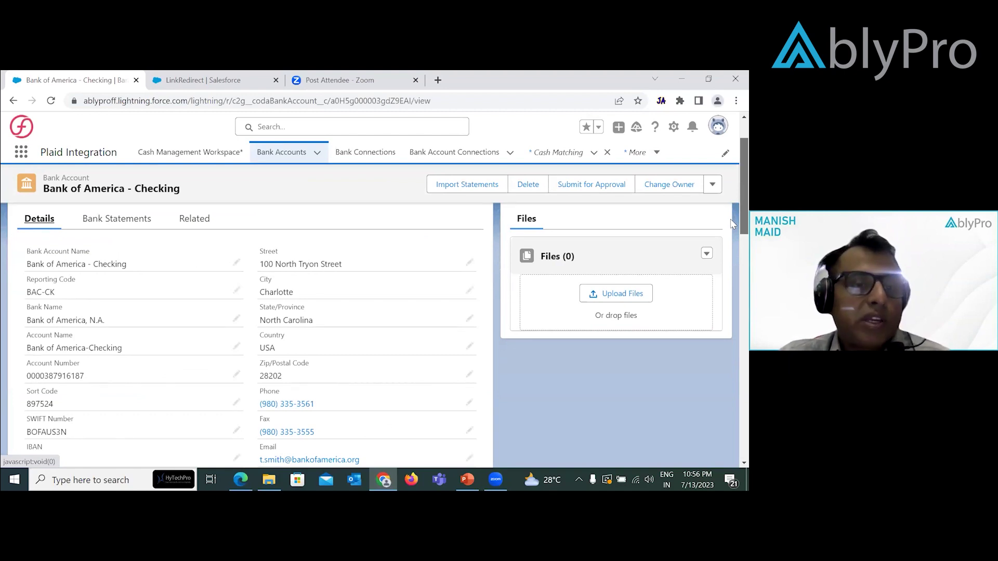
scroll(731, 223, down, 2)
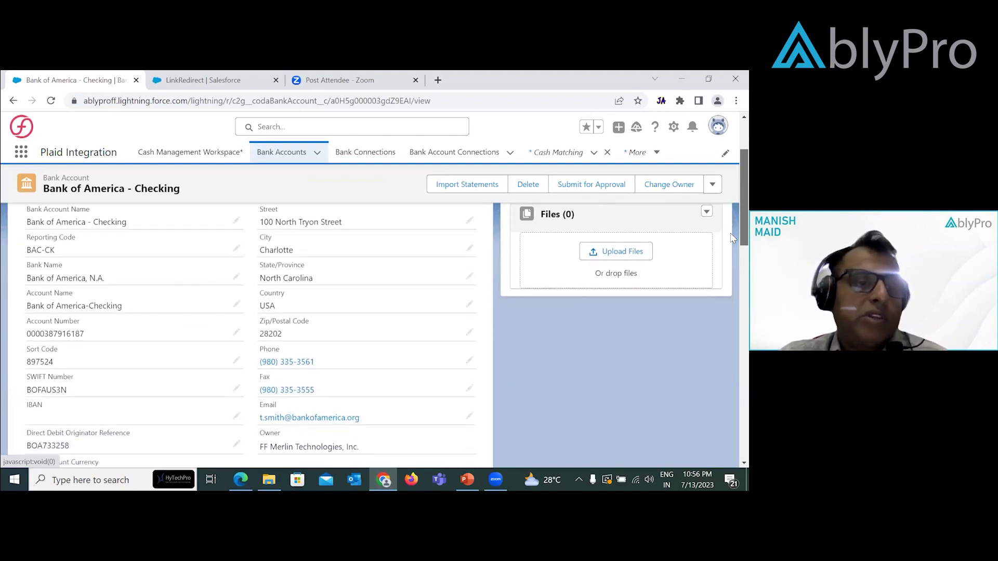
scroll(731, 239, down, 1)
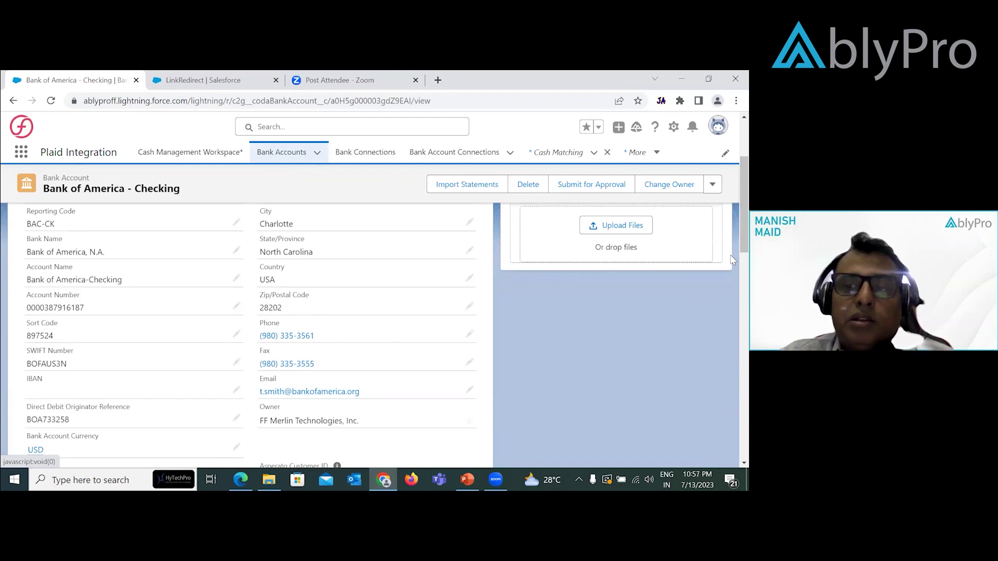
scroll(733, 262, down, 2)
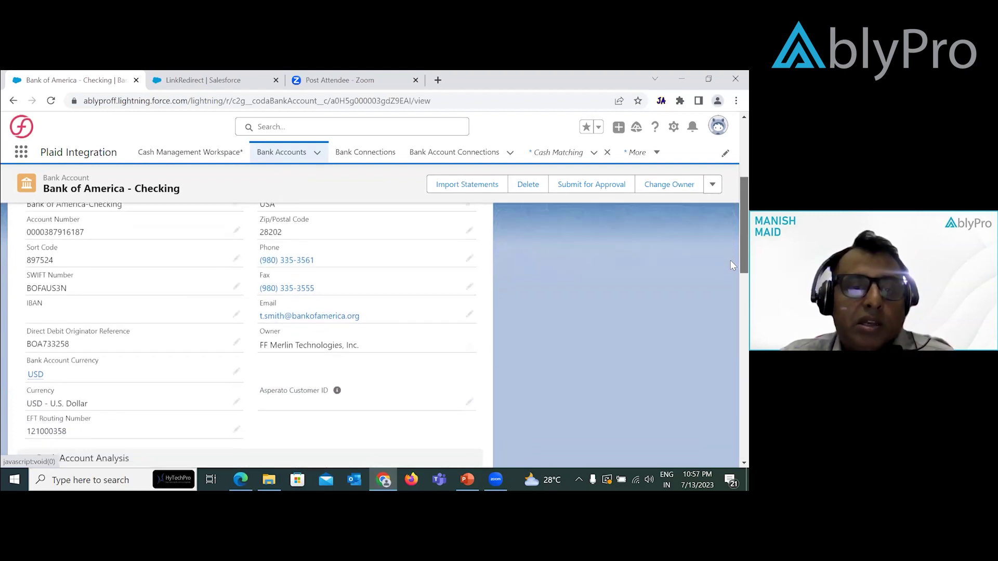
scroll(731, 260, up, 1)
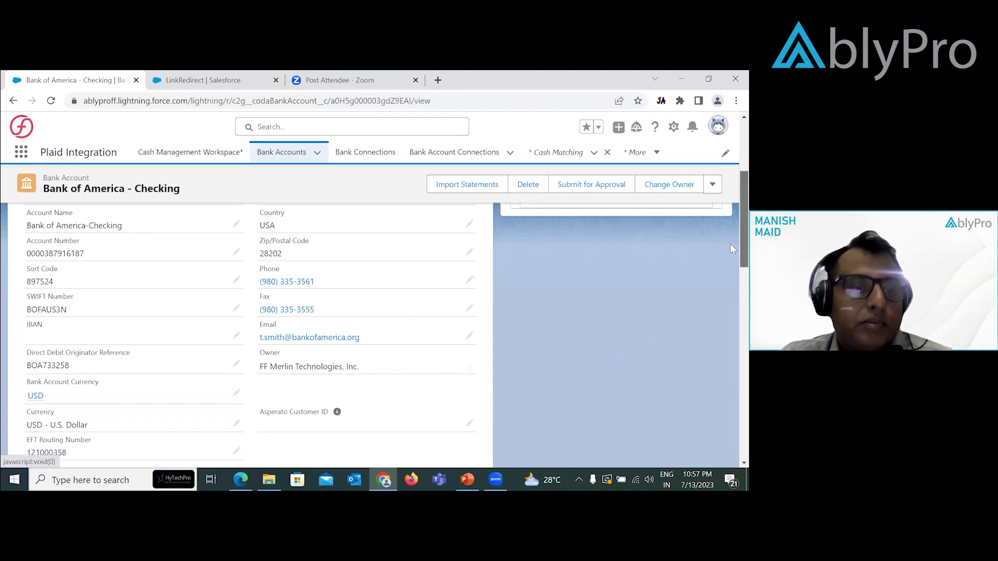
Step: Examine the account's general ledger, bank charges, interest paid and interest received analysis sections and its Conga template
scroll(731, 245, down, 2)
scroll(731, 273, down, 1)
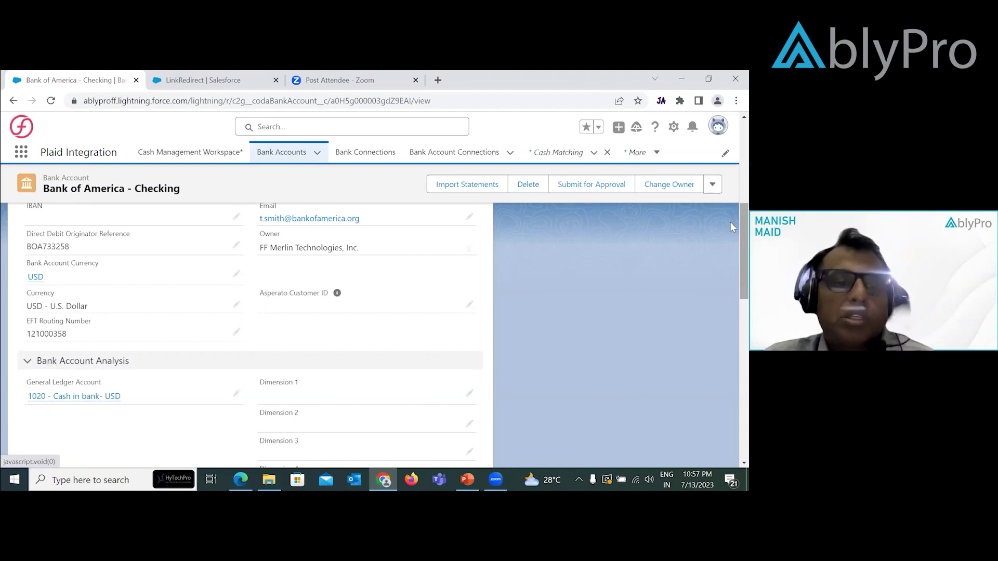
scroll(731, 229, down, 2)
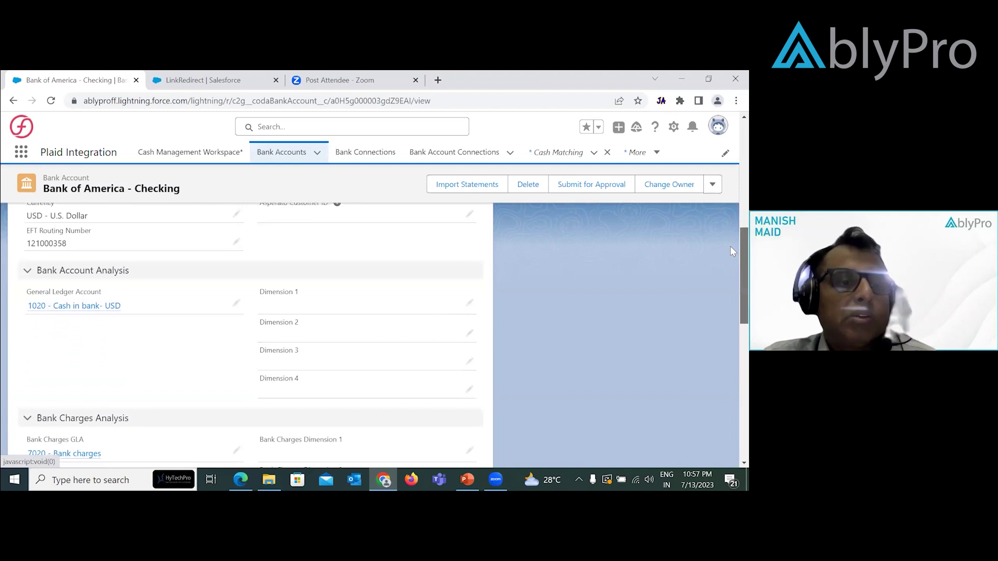
scroll(731, 255, down, 1)
scroll(731, 270, down, 1)
scroll(731, 272, down, 3)
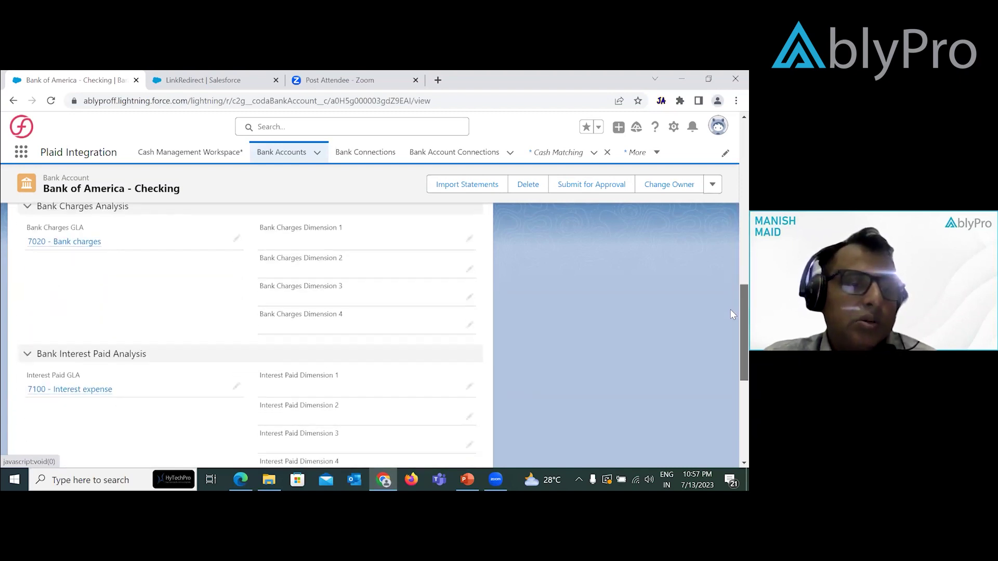
mouse_move(82, 366)
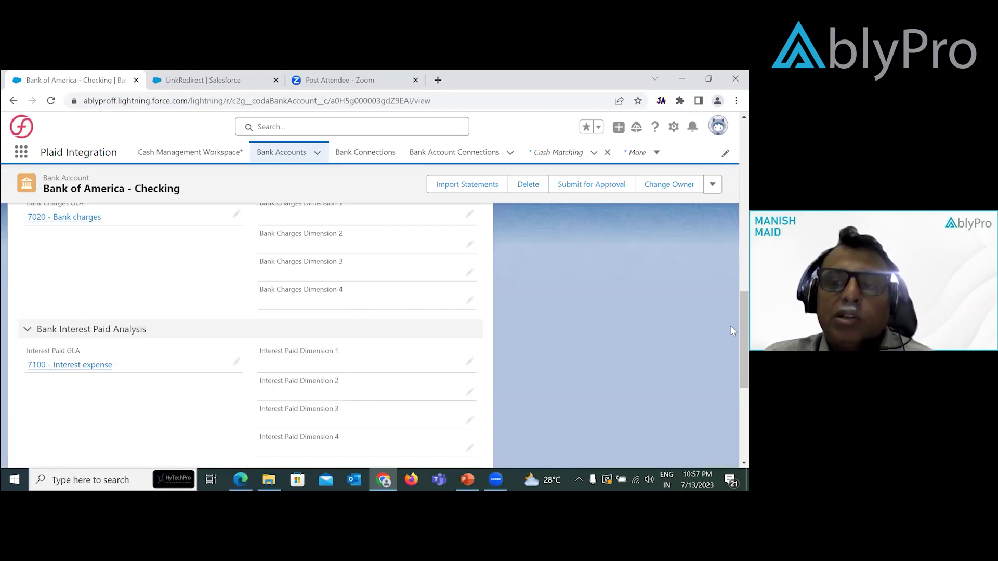
scroll(731, 335, down, 3)
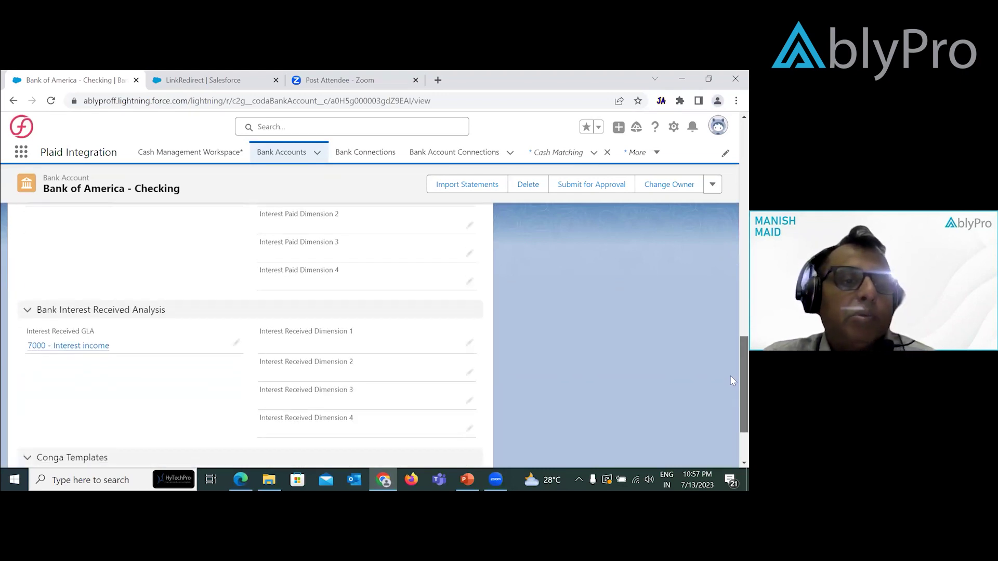
scroll(731, 385, down, 1)
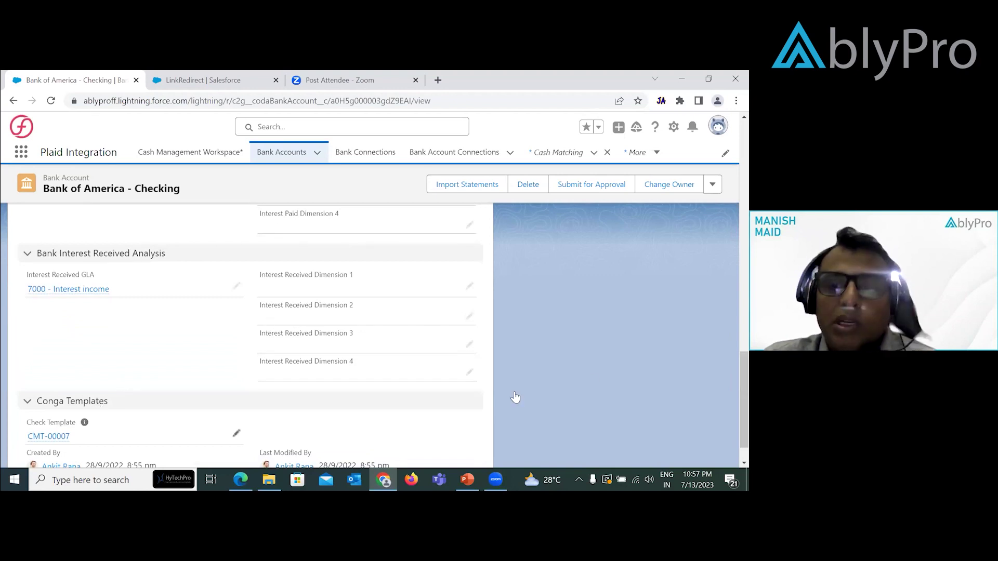
drag(744, 382, 730, 151)
Step: Switch to PowerPoint, present the Bank Accounts slide, advance to Check Range Features and end the slide show
click(467, 479)
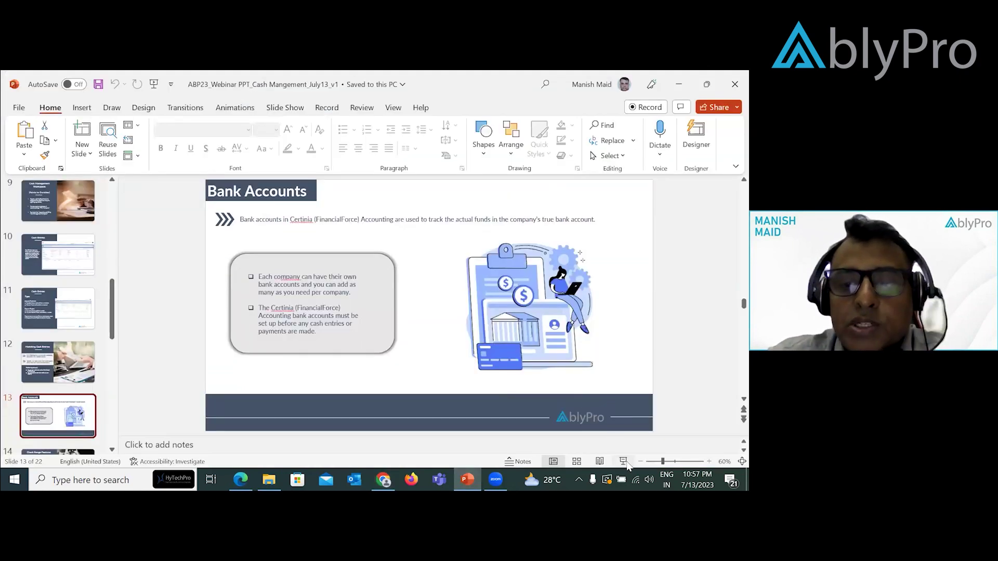
click(624, 462)
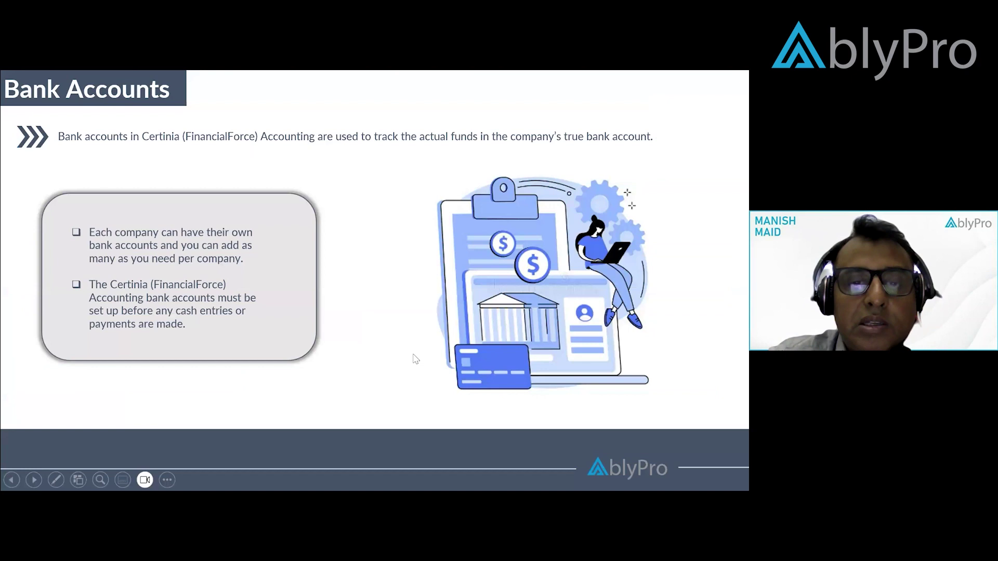
click(415, 358)
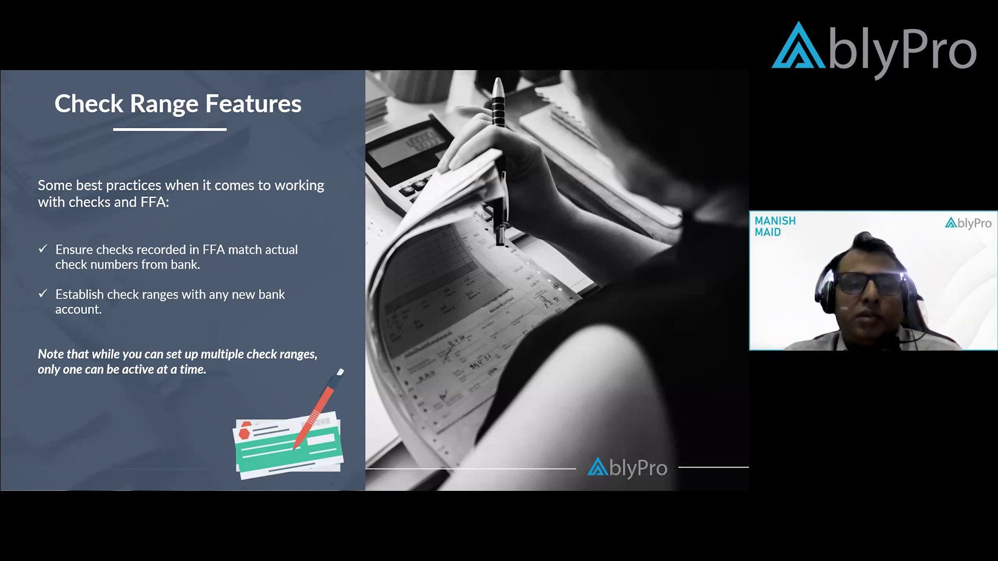
key(Escape)
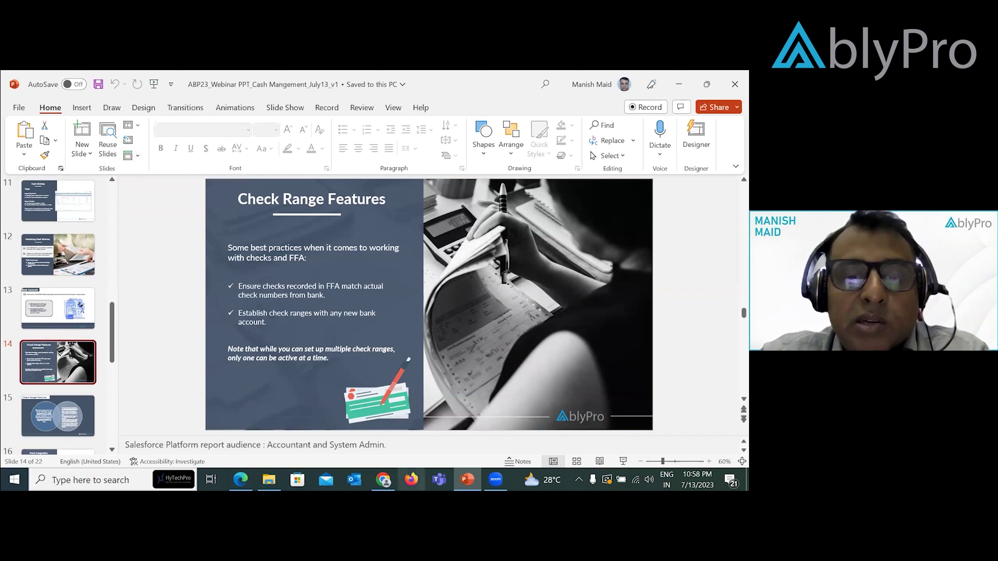
Step: Switch back to Salesforce in Chrome and examine the Check Ranges among the Bank of America - Checking account's related records
click(384, 479)
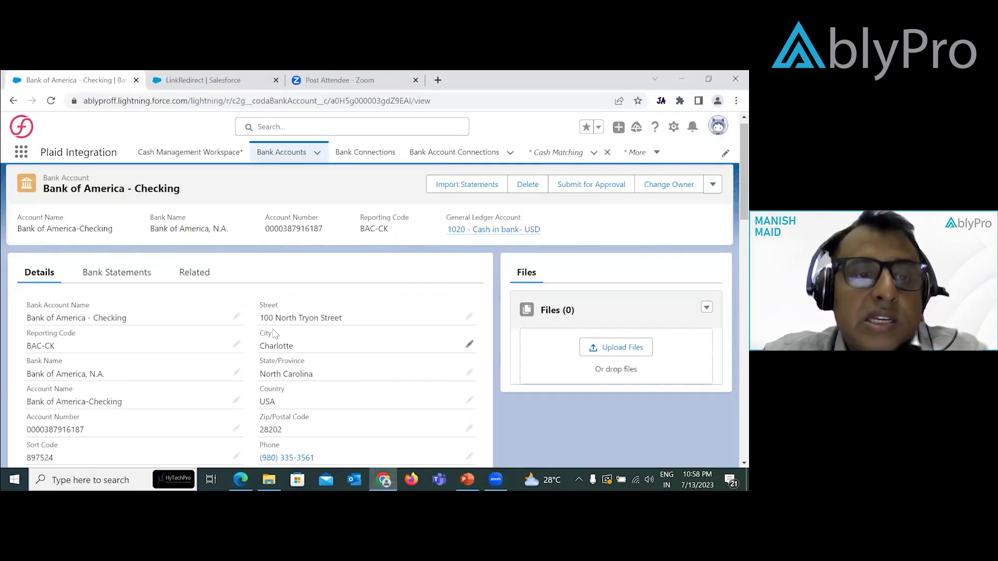
click(208, 276)
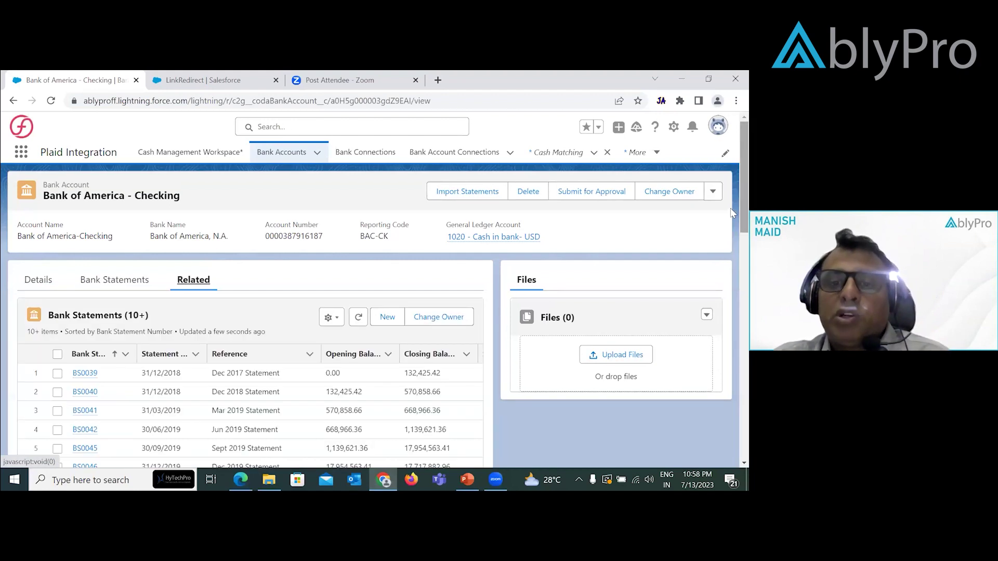
scroll(731, 263, down, 5)
scroll(732, 307, down, 8)
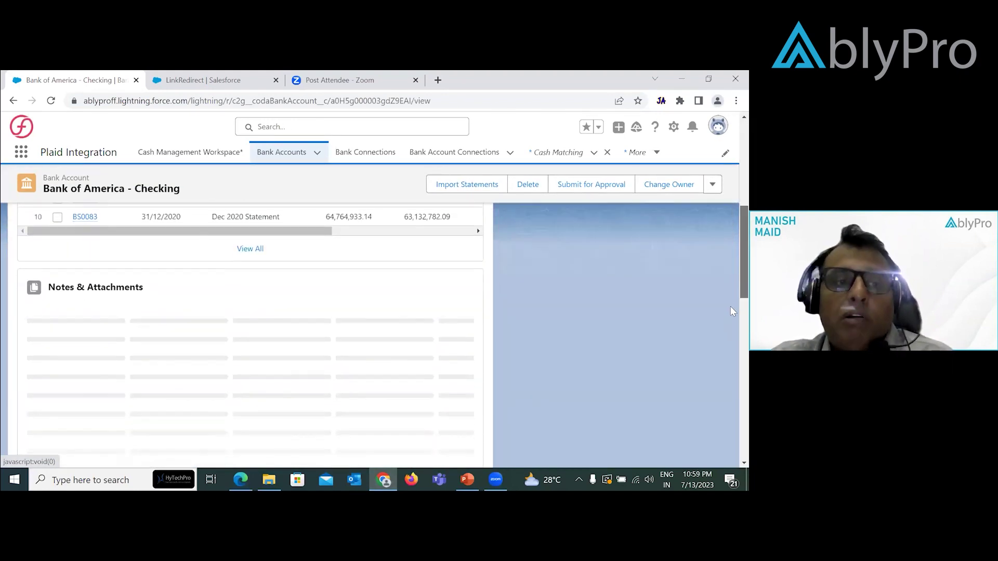
scroll(731, 342, down, 6)
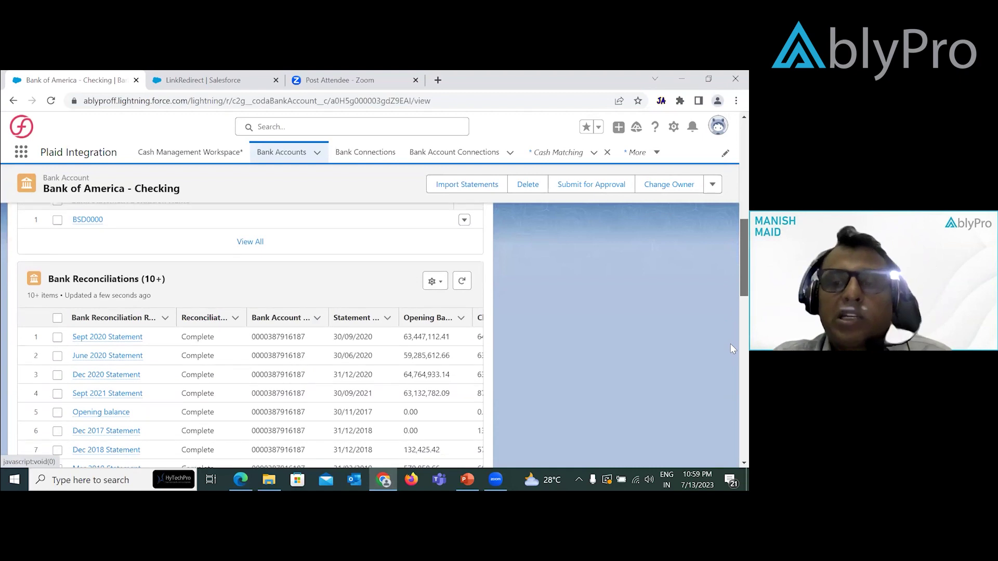
scroll(731, 411, down, 5)
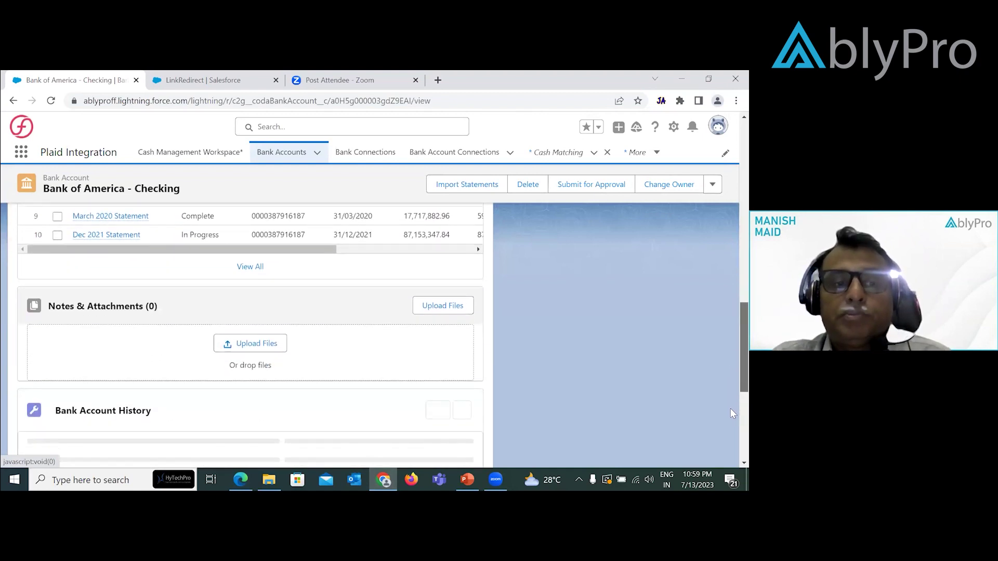
scroll(731, 458, down, 2)
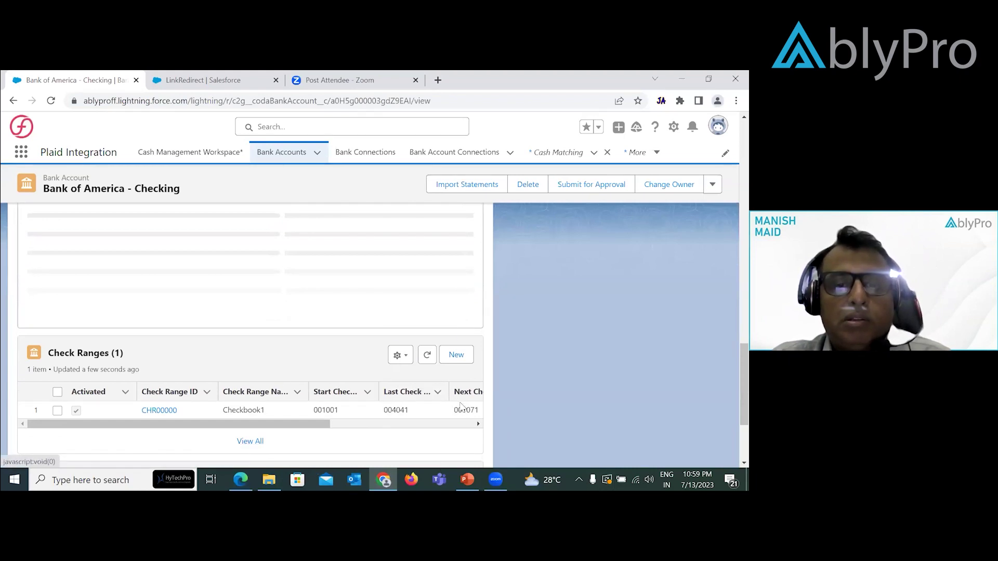
scroll(460, 406, right, 5)
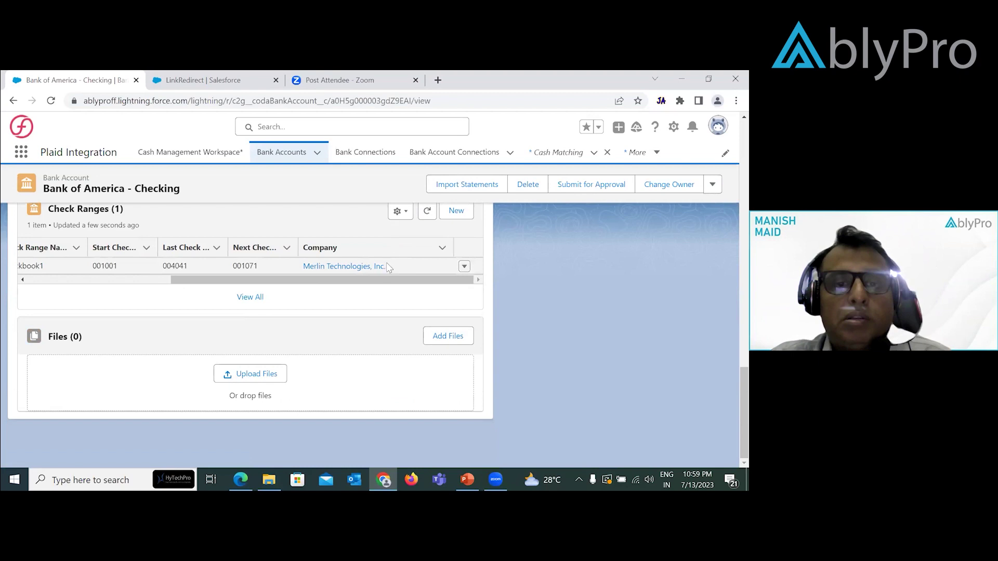
scroll(385, 283, left, 5)
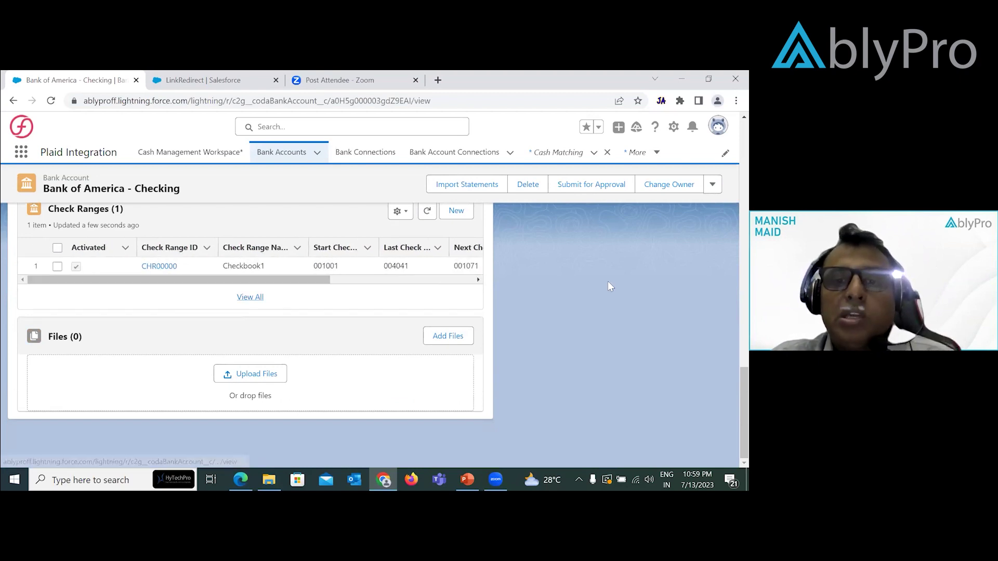
Step: Start a new check range named TEST Check Range for the bank account, with start check number 9001 and last check number 10000
click(456, 212)
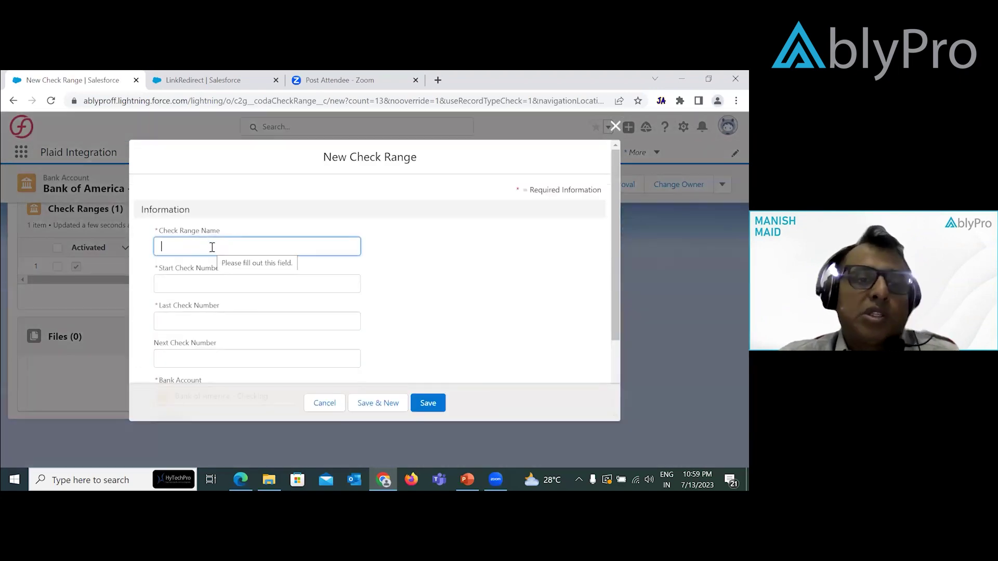
text(TEST Check Range)
key(Tab)
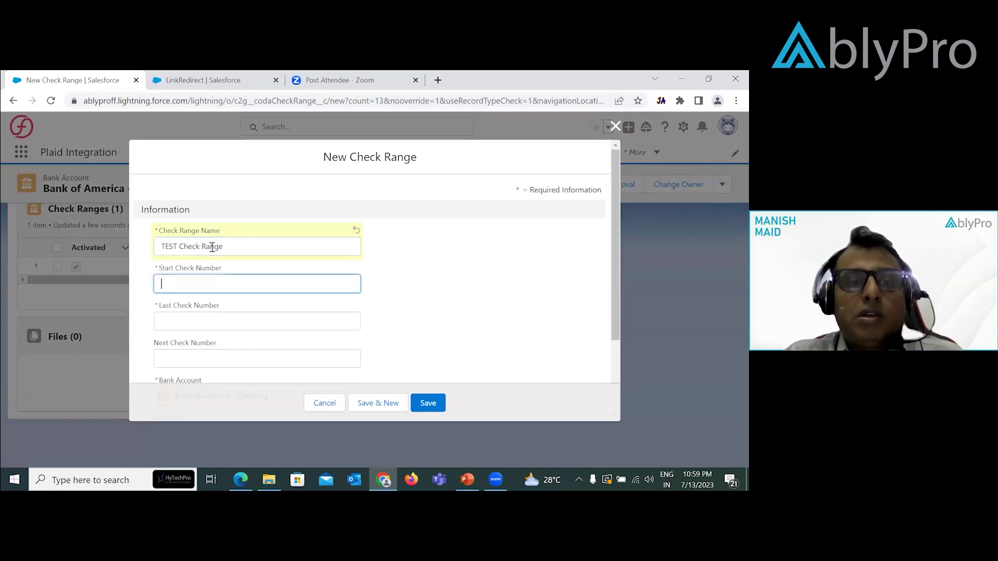
text(9001)
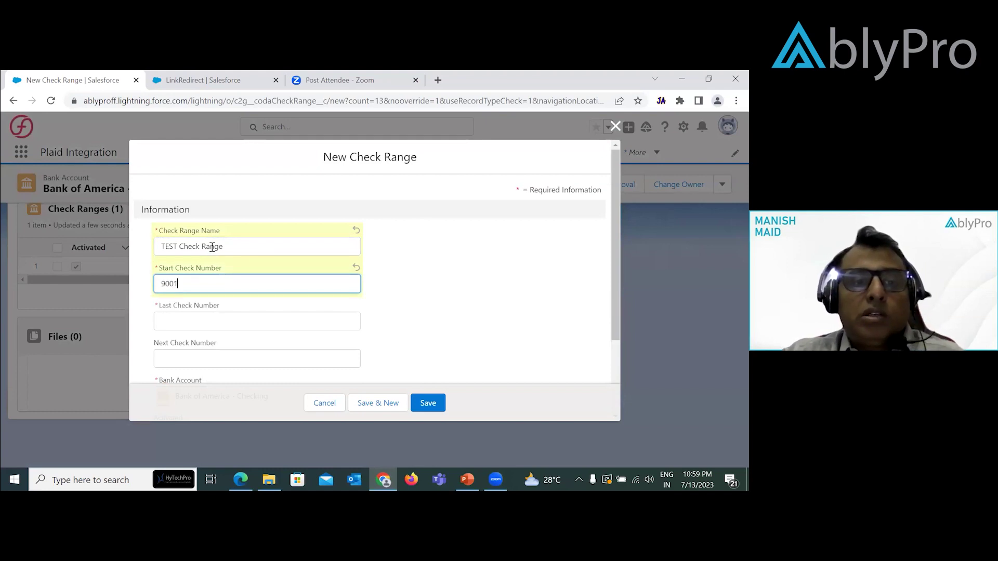
key(Tab)
text(1000)
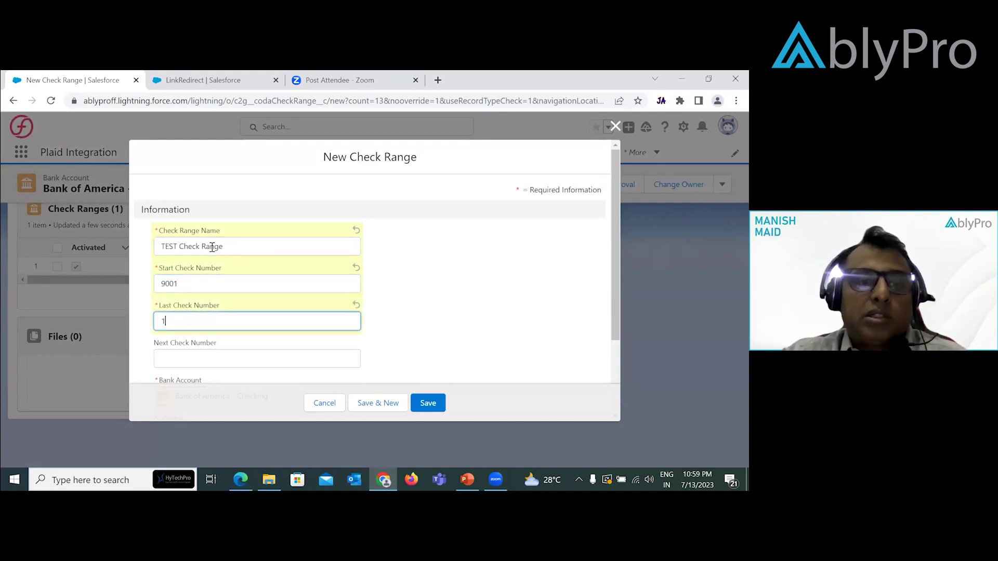
key(Tab)
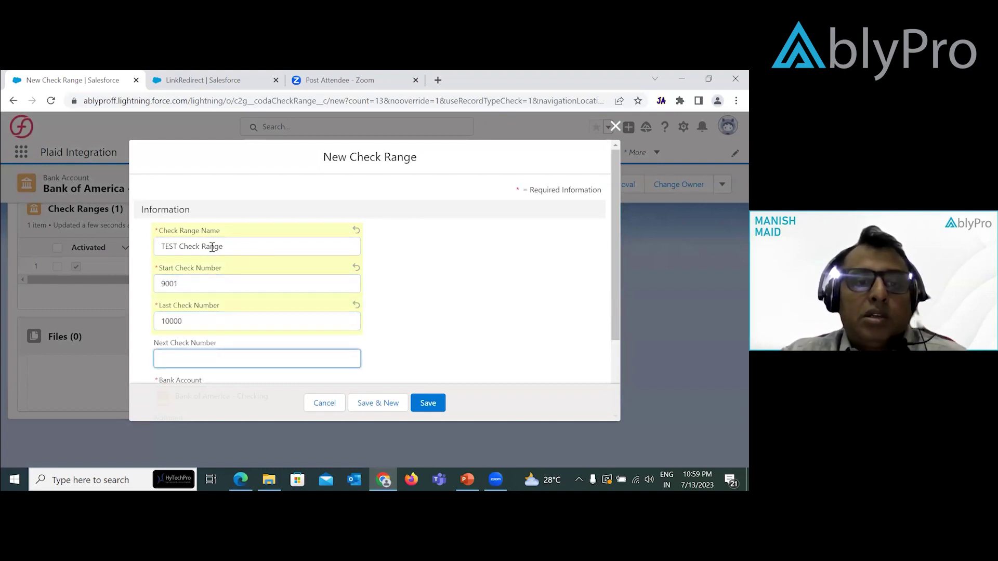
Step: Enter 9001 as the next check number, mark the check range as activated and try to save it
text(9001)
key(Tab)
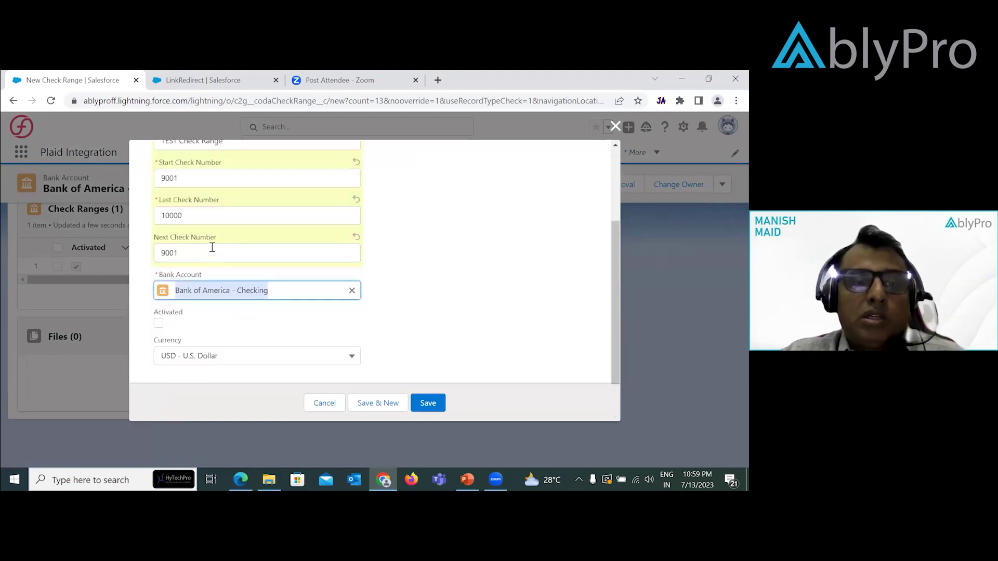
click(159, 323)
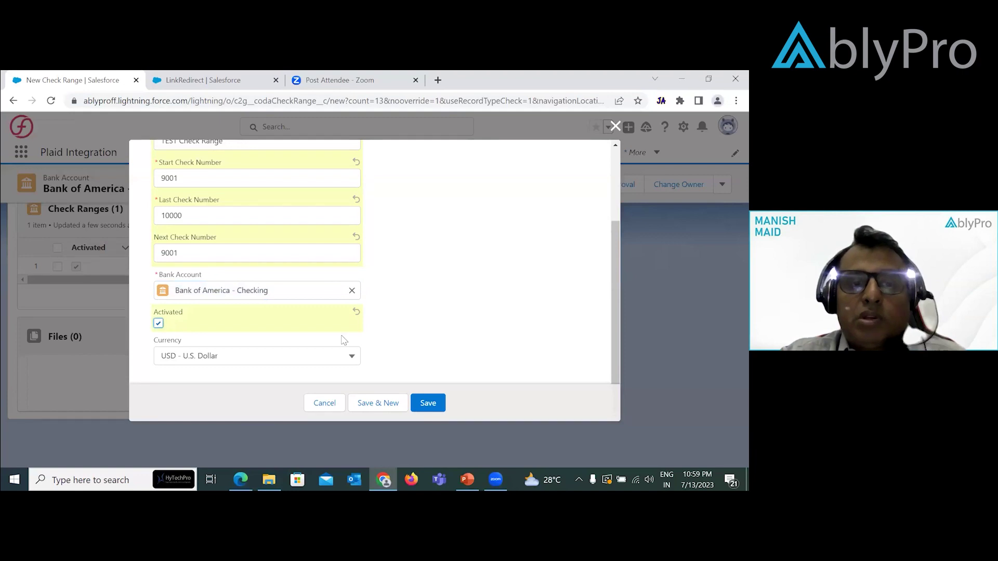
click(428, 404)
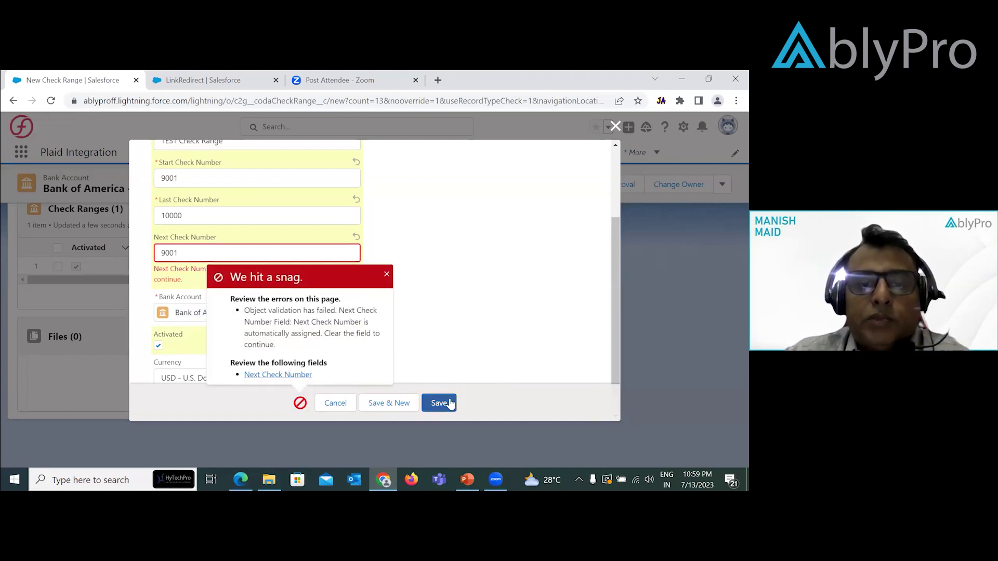
Step: Dismiss the error, clear the next check number and save the check range
click(386, 274)
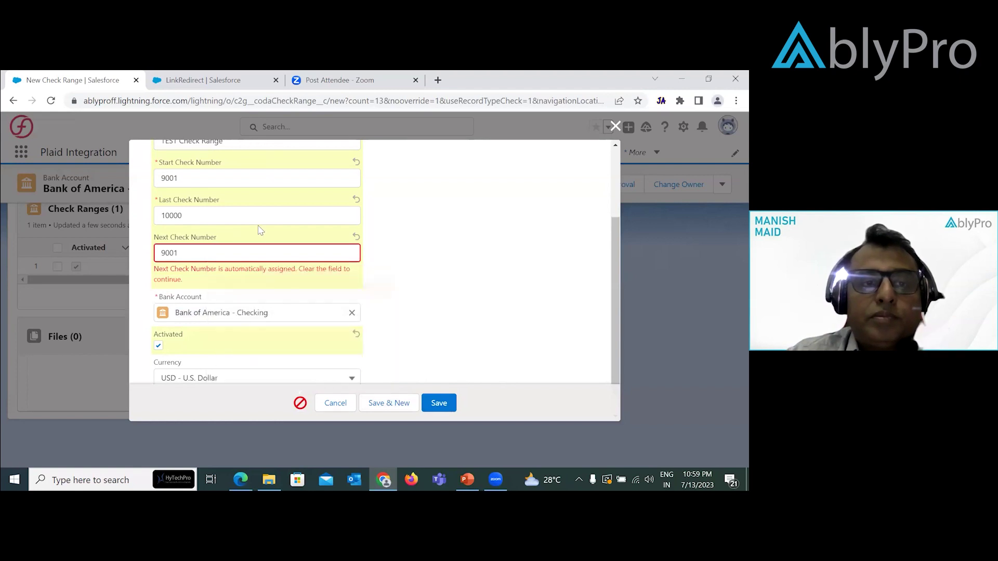
double_click(214, 250)
key(BackSpace)
click(432, 406)
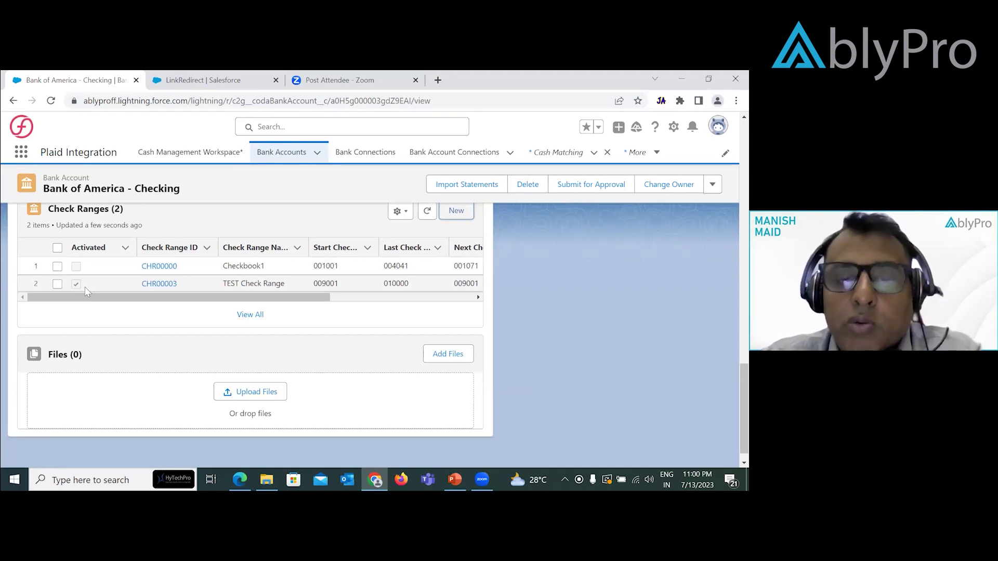
Step: Switch to PowerPoint, present the Check Range Features best practices slide and advance to the following Check Range Features slide
click(455, 480)
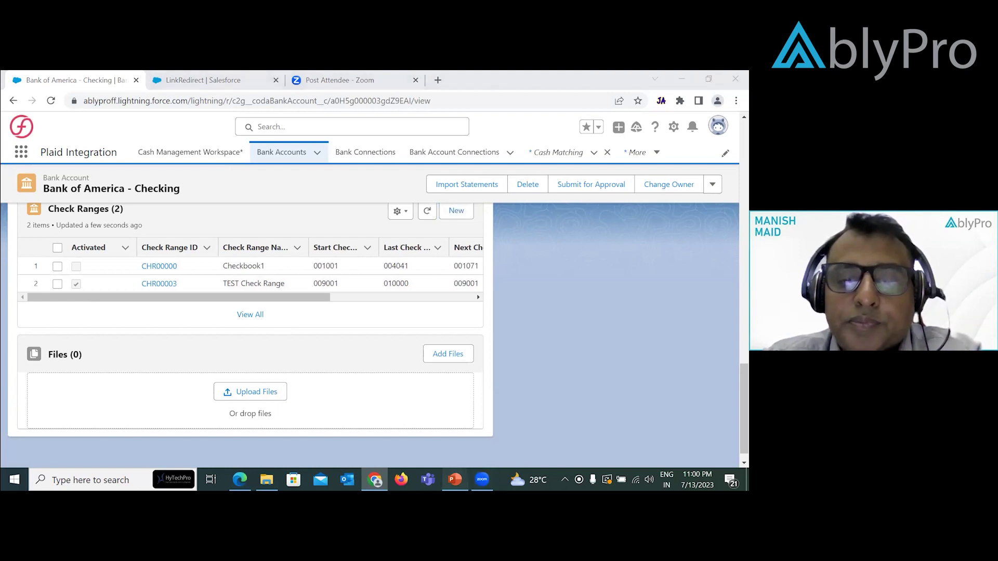
click(621, 462)
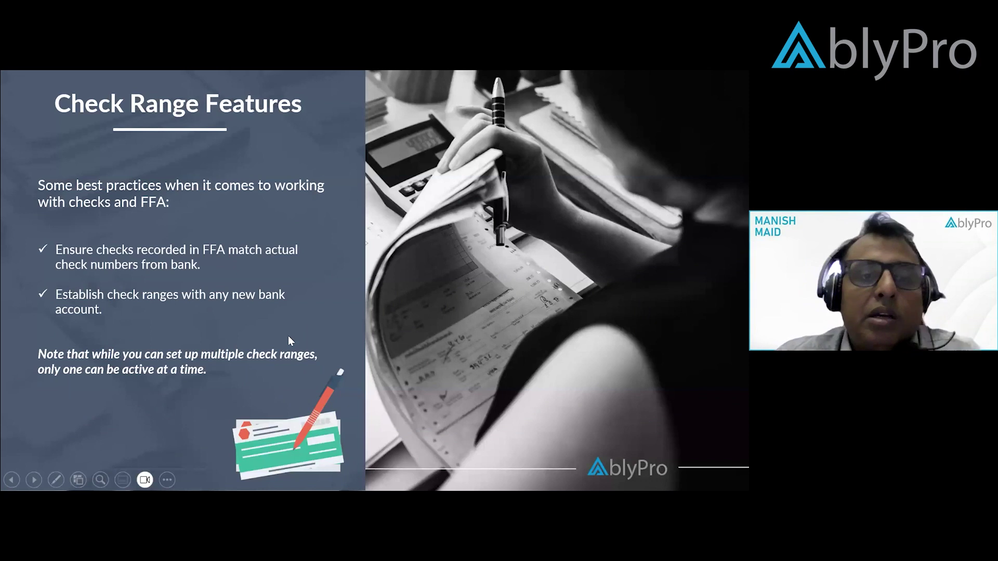
click(288, 336)
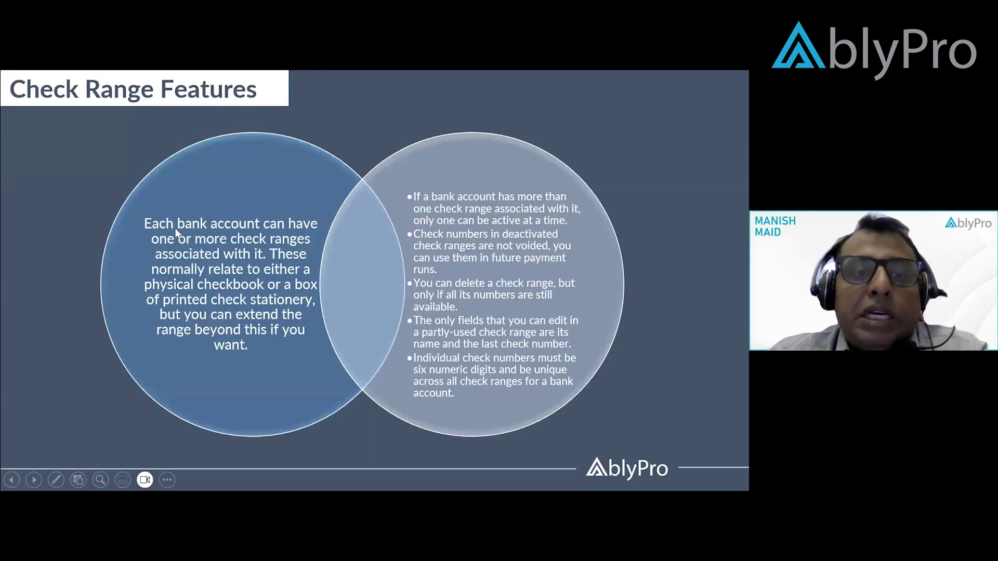